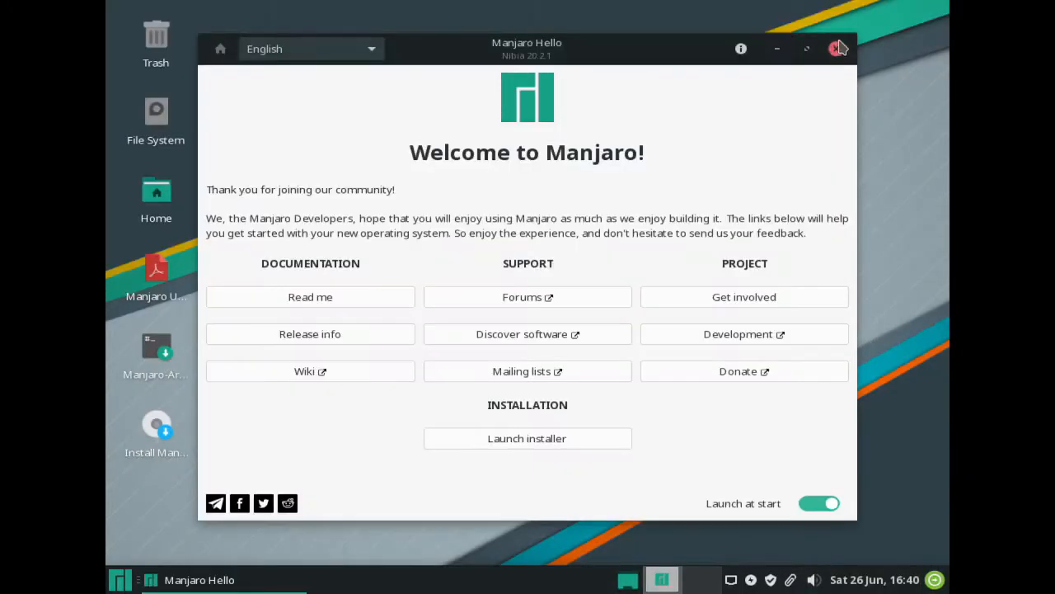
Close the Manjaro Hello welcome window, then set the display resolution to 1280x768 and keep the new configuration.
left_click(839, 47)
right_click(502, 97)
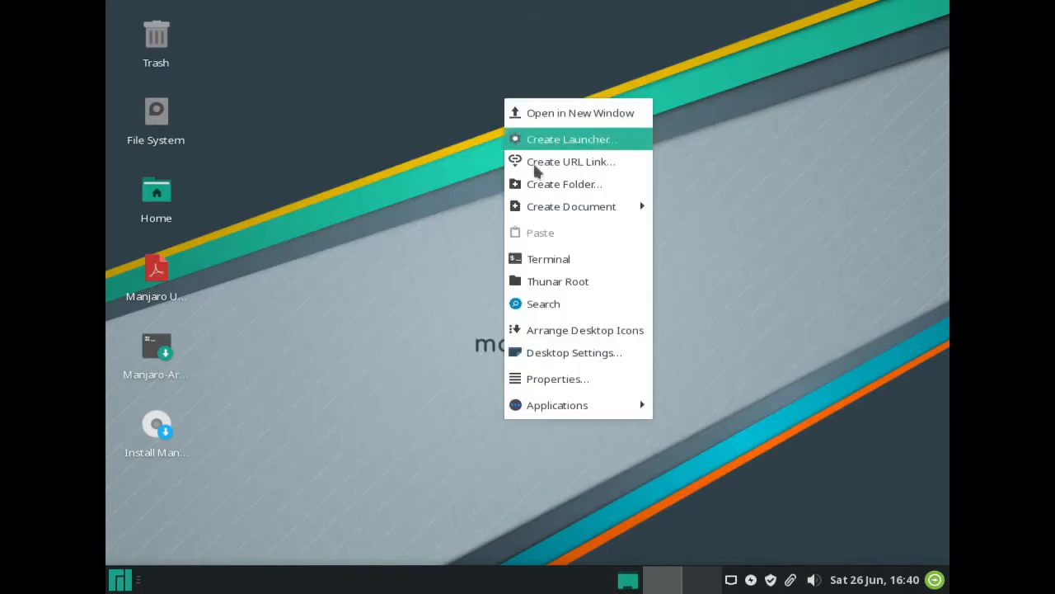
mouse_move(569, 412)
mouse_move(688, 319)
left_click(511, 282)
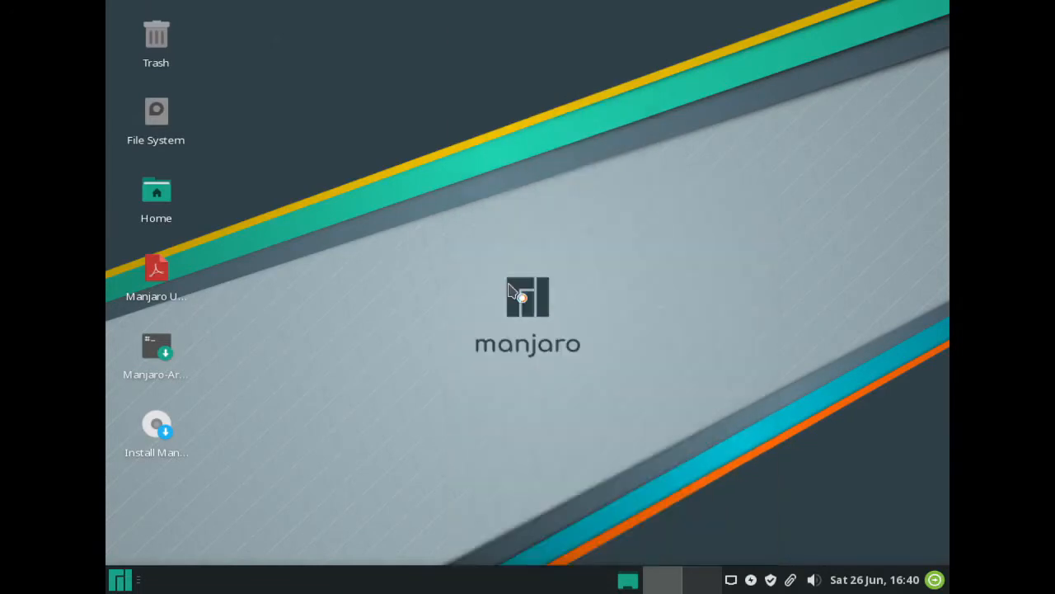
left_click(785, 248)
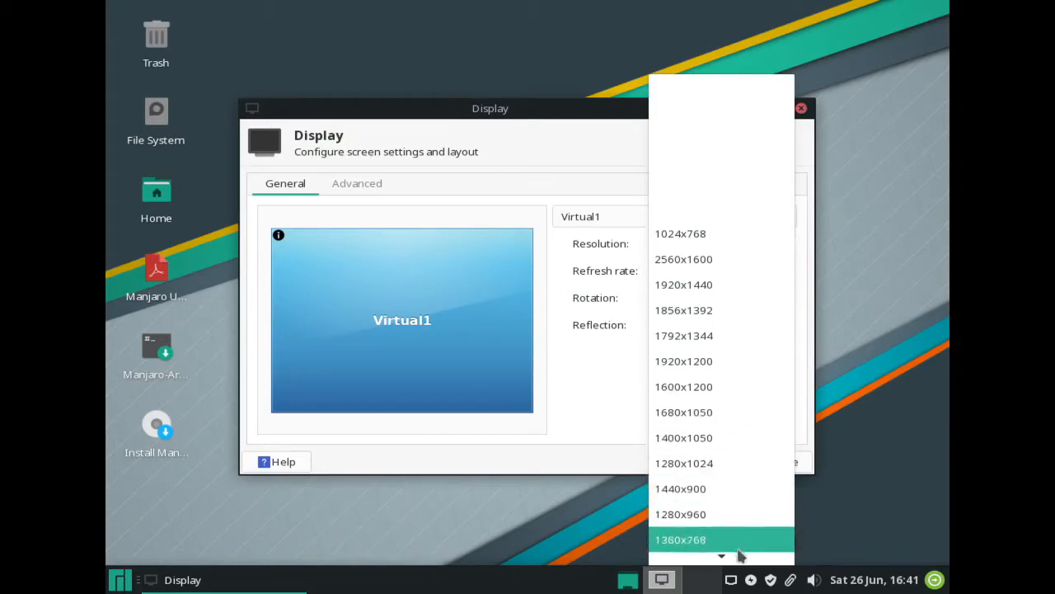
mouse_move(722, 557)
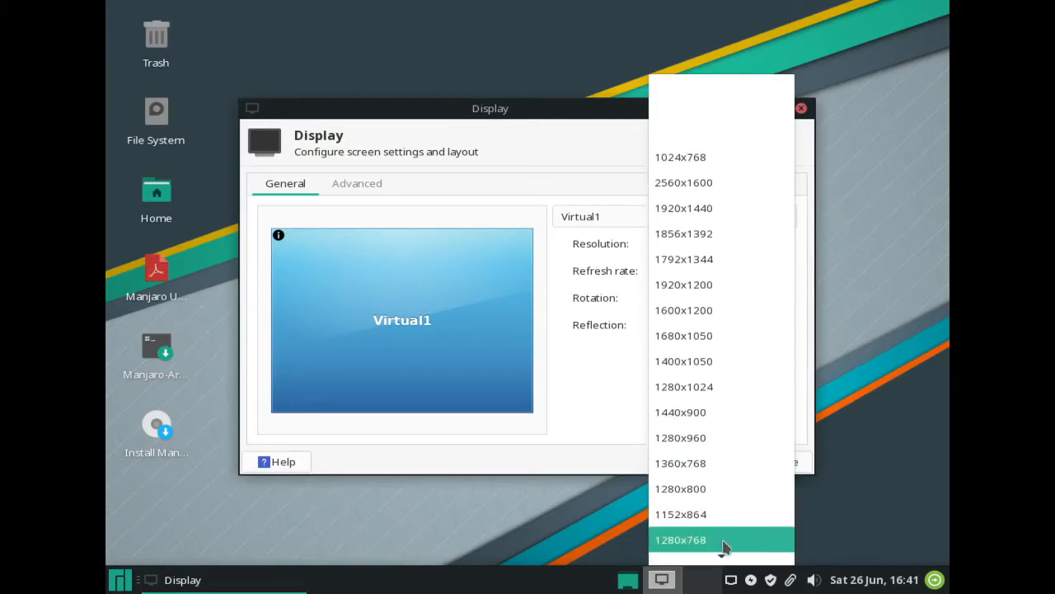
left_click(724, 547)
left_click(771, 354)
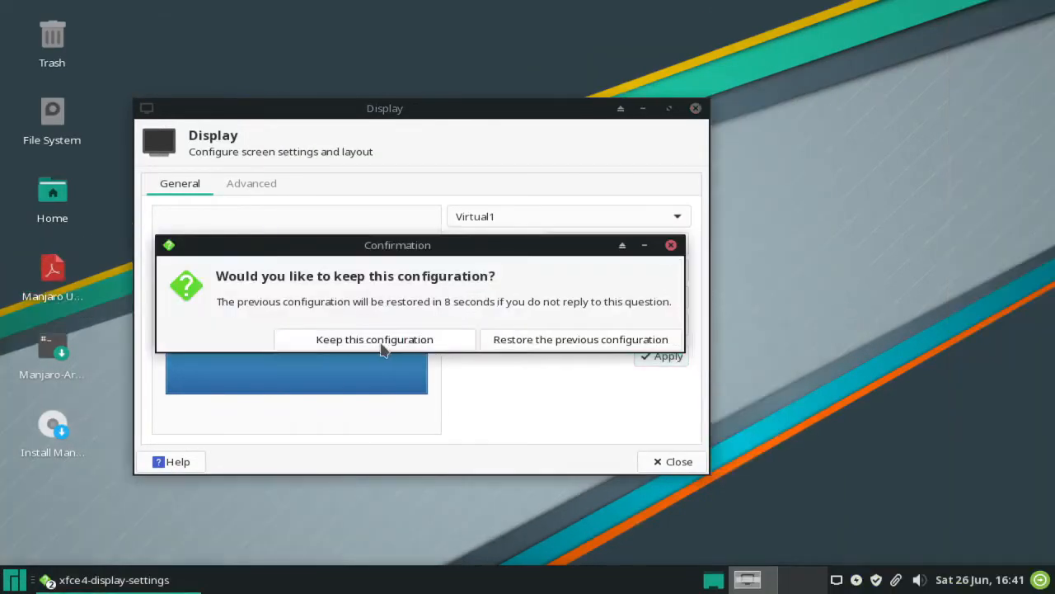
left_click(384, 345)
left_click(695, 108)
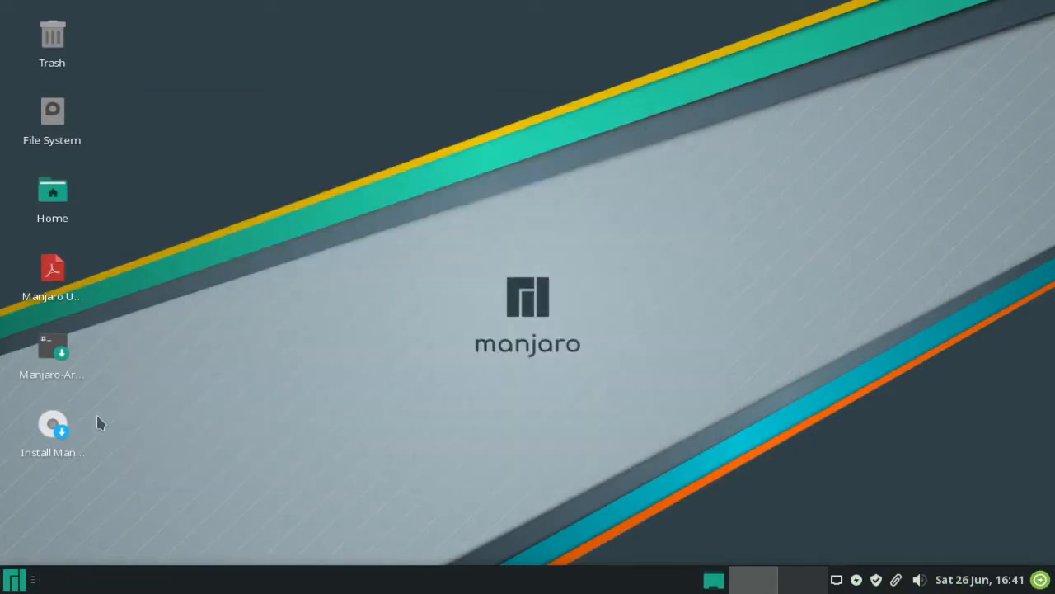
Launch the Manjaro Linux installer from the desktop, select American English as its language, and continue to the location settings.
left_click(59, 436)
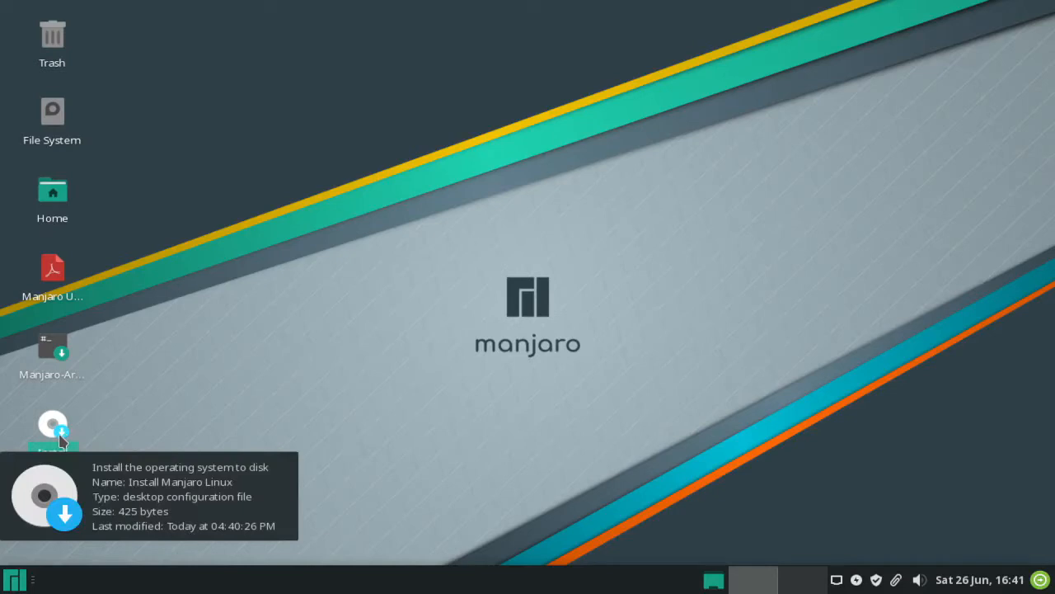
double_click(60, 437)
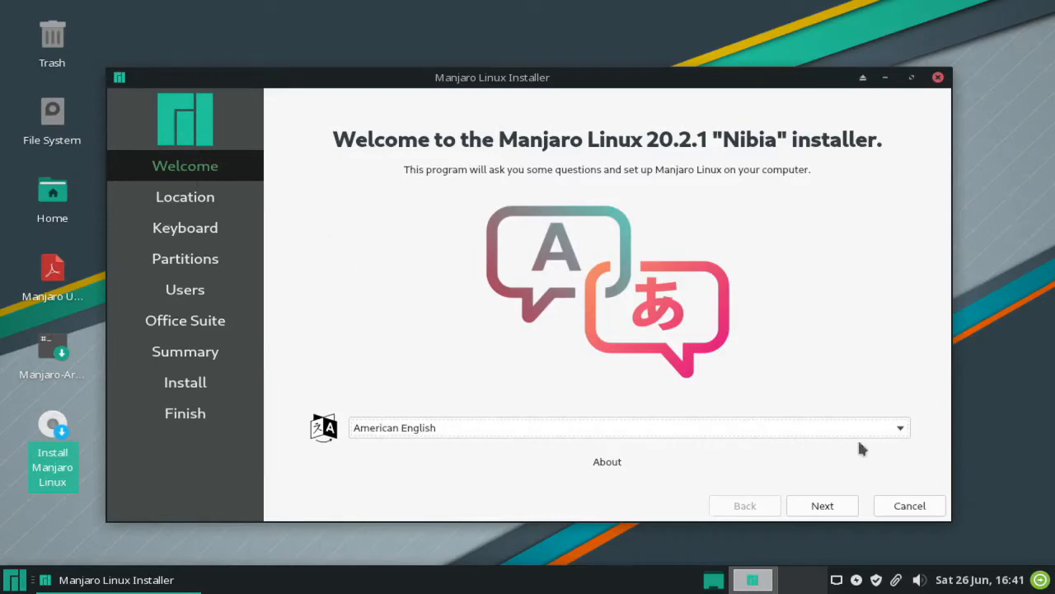
left_click(892, 437)
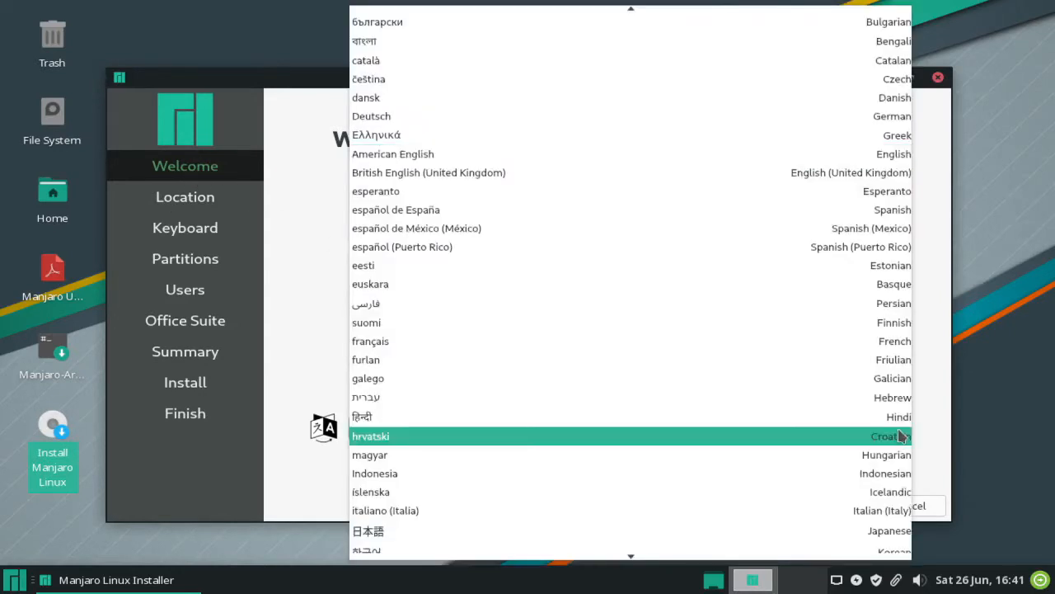
left_click(388, 158)
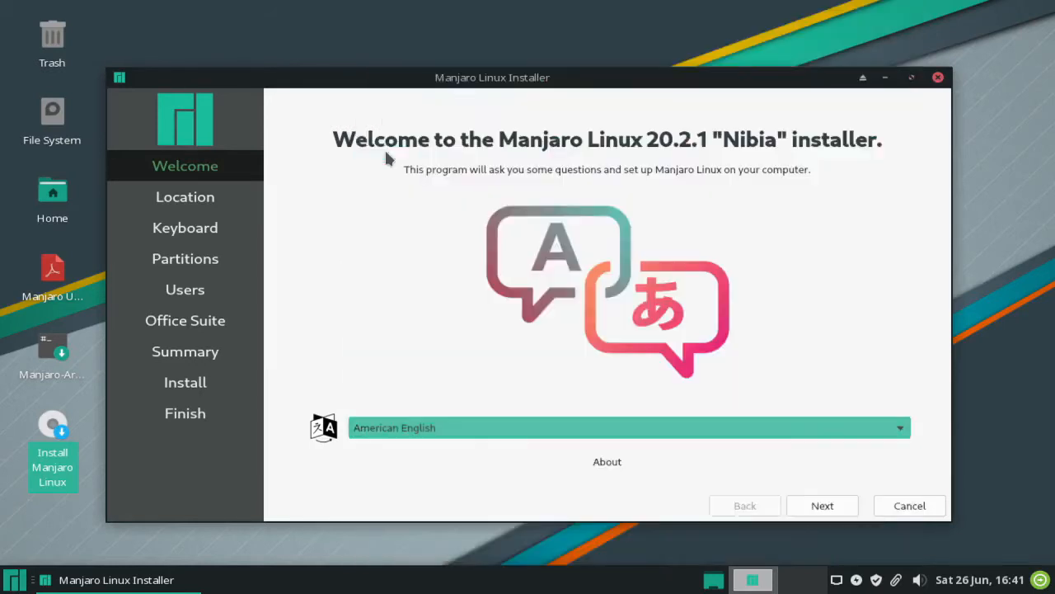
left_click(823, 506)
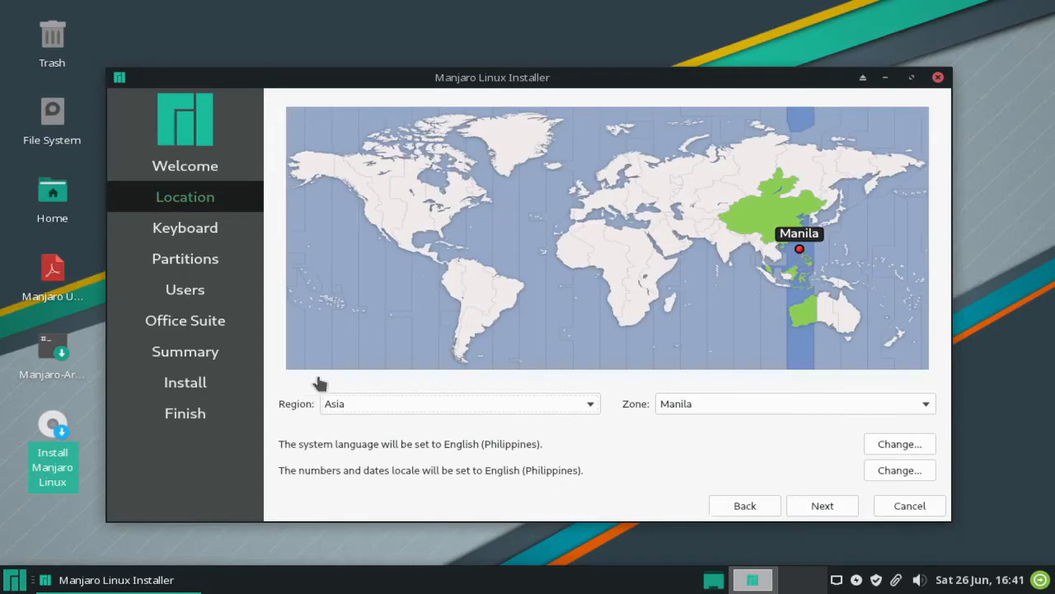
Select Asia as the region and Manila as the time zone for the installation.
left_click(591, 408)
left_click(593, 405)
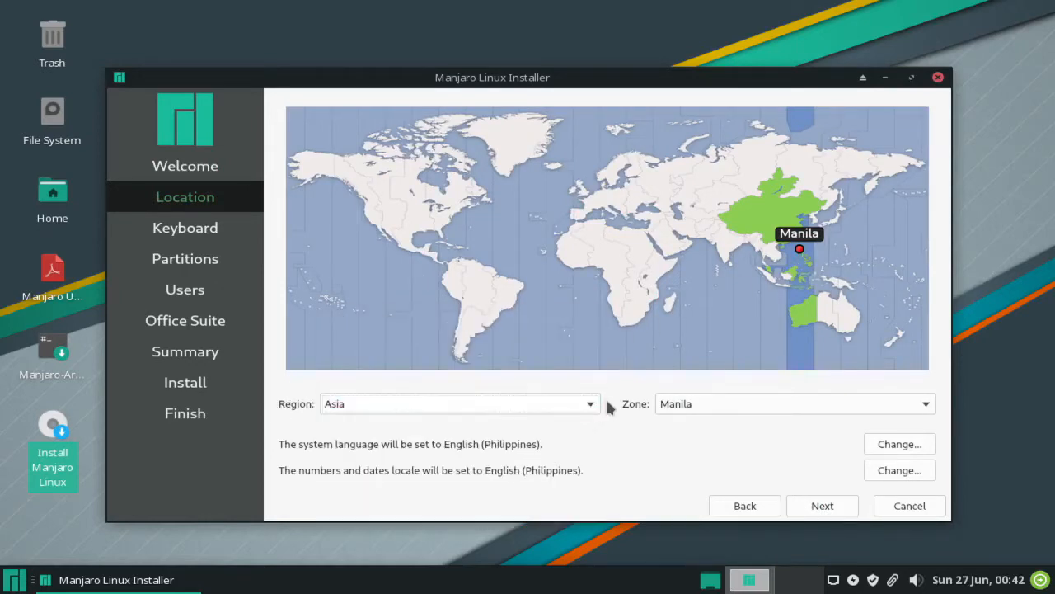
left_click(694, 408)
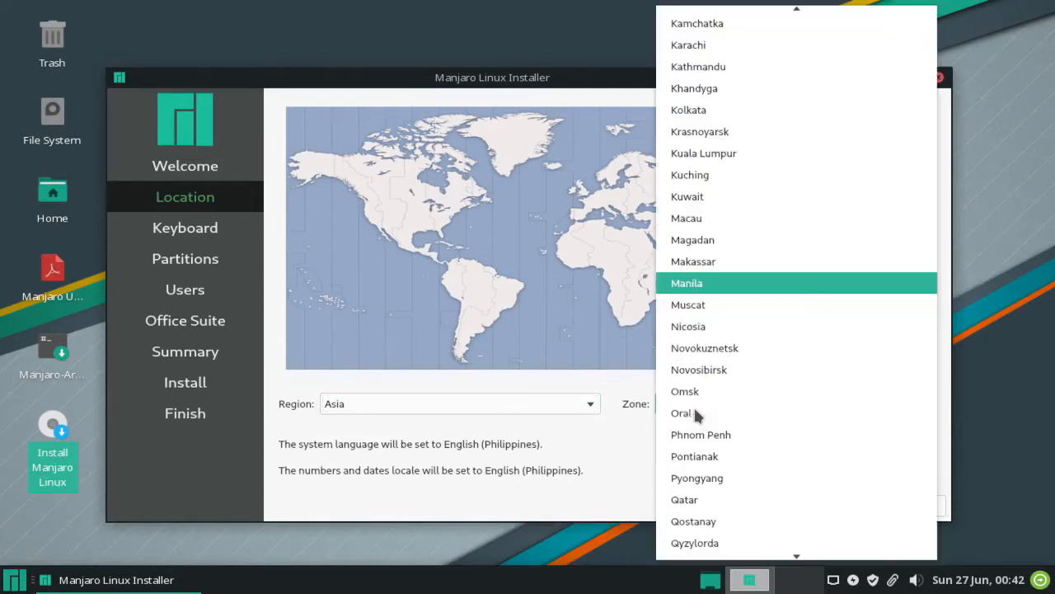
left_click(700, 285)
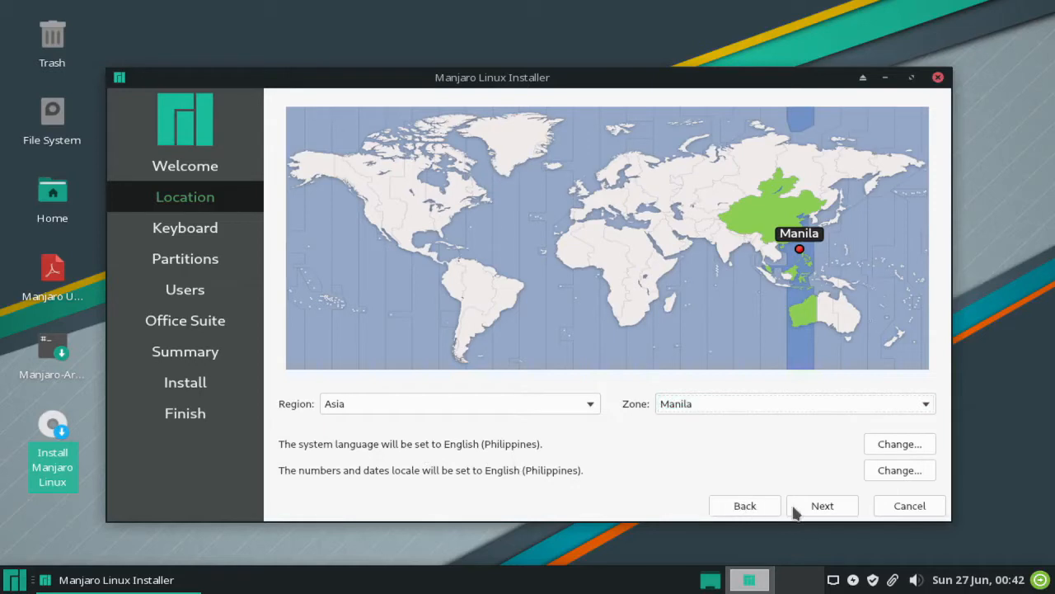
Continue to the keyboard settings, choose the English (US) layout with the default variant, and proceed to partitioning.
left_click(822, 509)
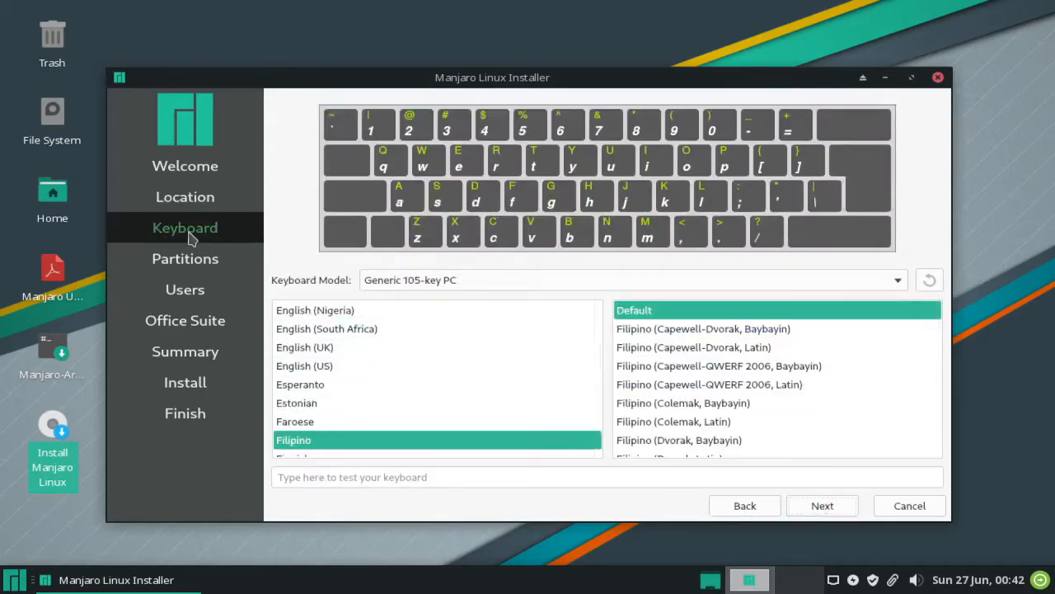
left_click(305, 370)
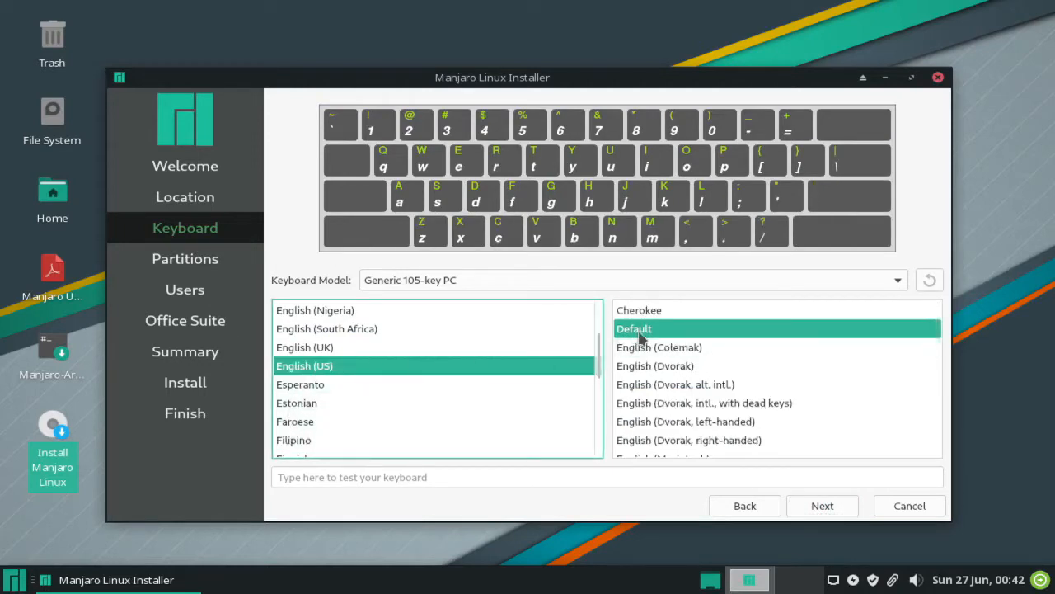
left_click(831, 512)
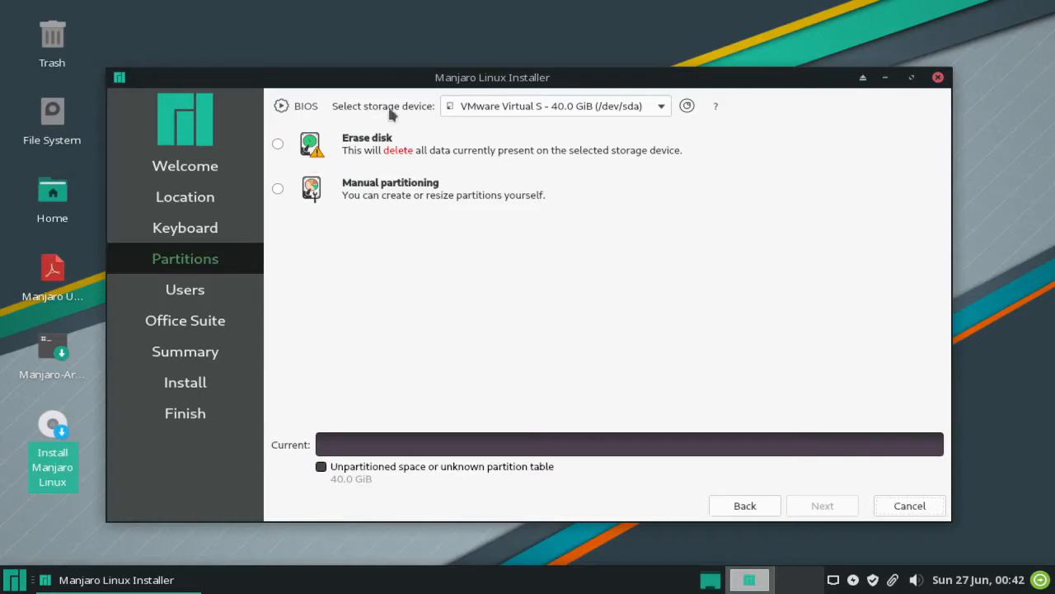
Use the 40.0 GiB VMware Virtual S disk (/dev/sda) as the storage device and proceed with manual partitioning.
left_click(519, 106)
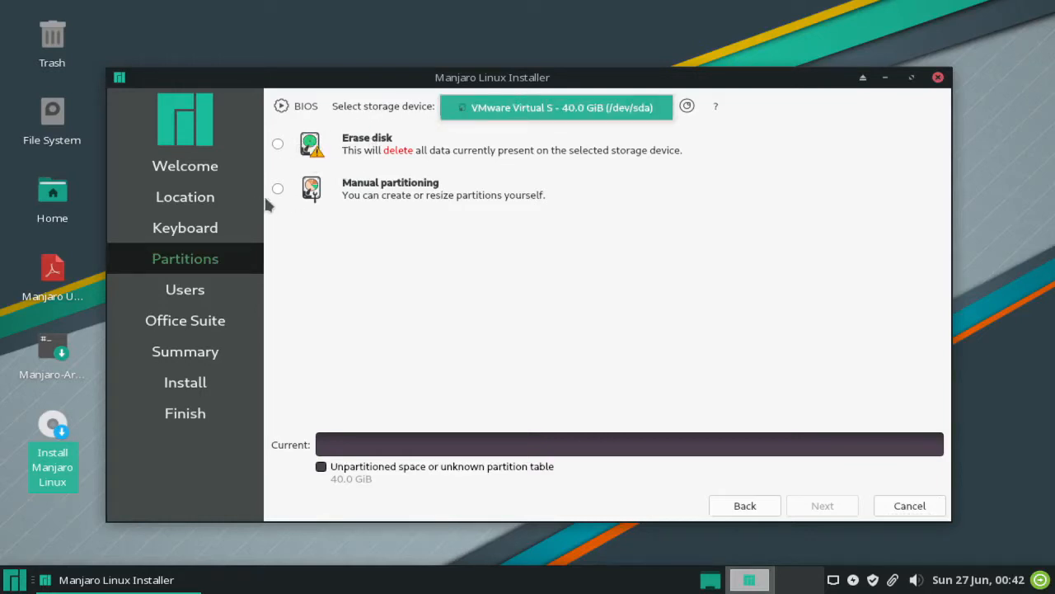
left_click(370, 191)
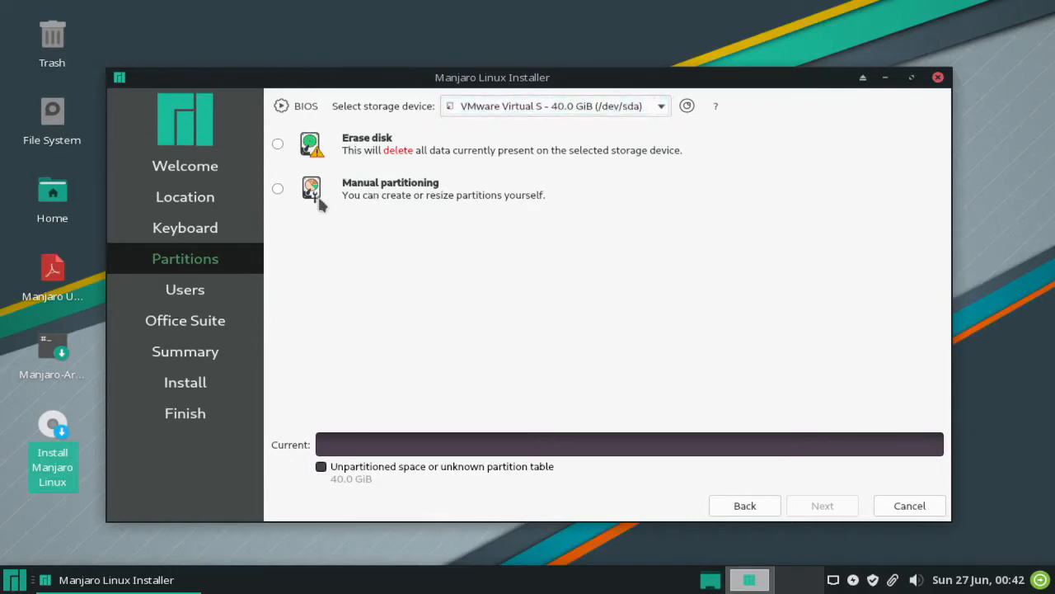
left_click(278, 190)
left_click(833, 509)
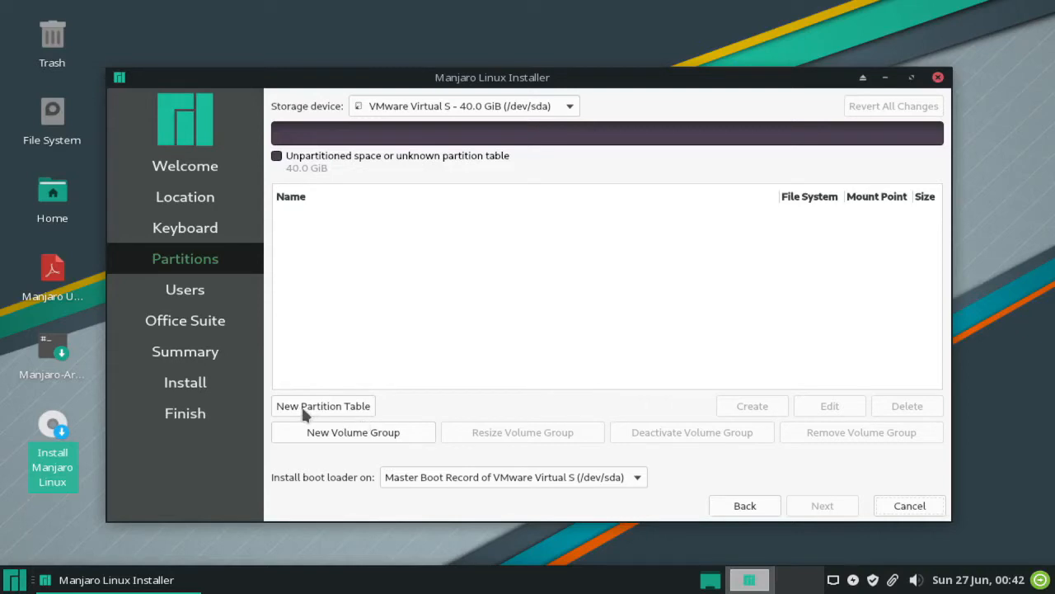
Create a new GUID Partition Table (GPT) on the VMware disk.
left_click(344, 409)
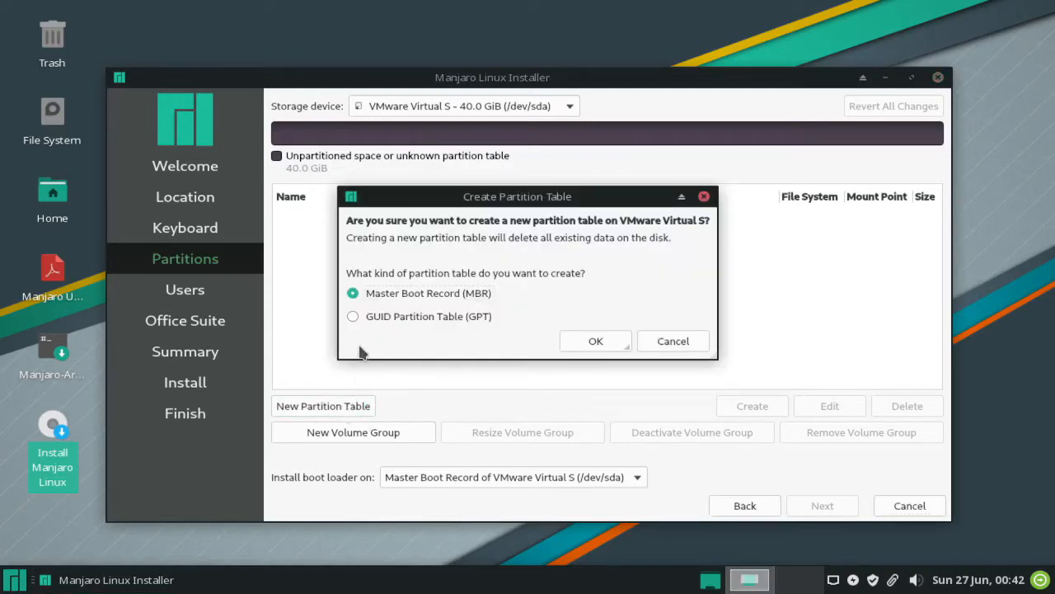
left_click(374, 317)
left_click(598, 345)
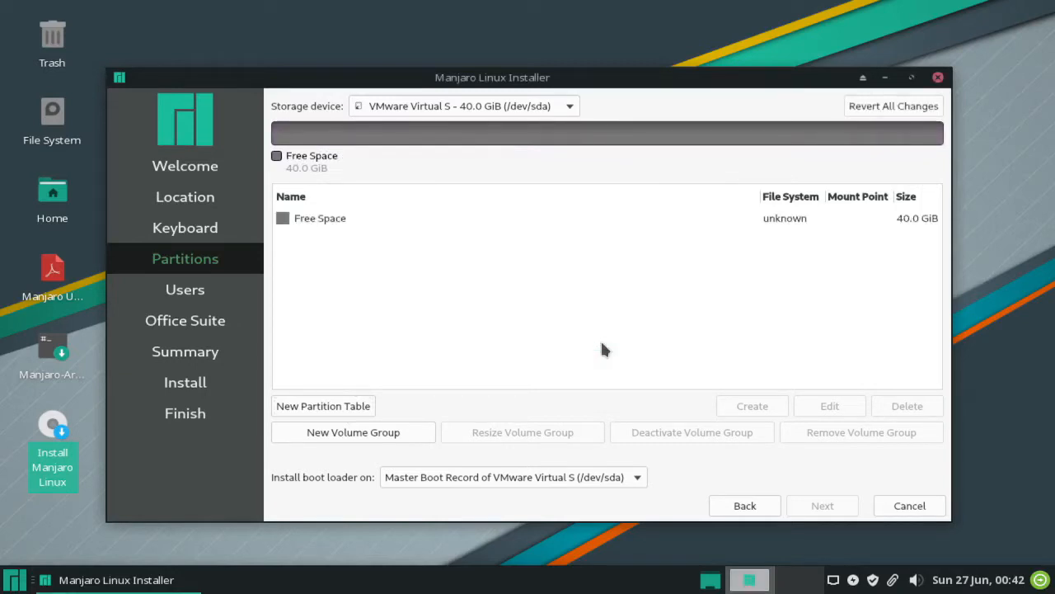
Create an 8 MiB unformatted partition in the free space with the bios-grub flag.
left_click(381, 218)
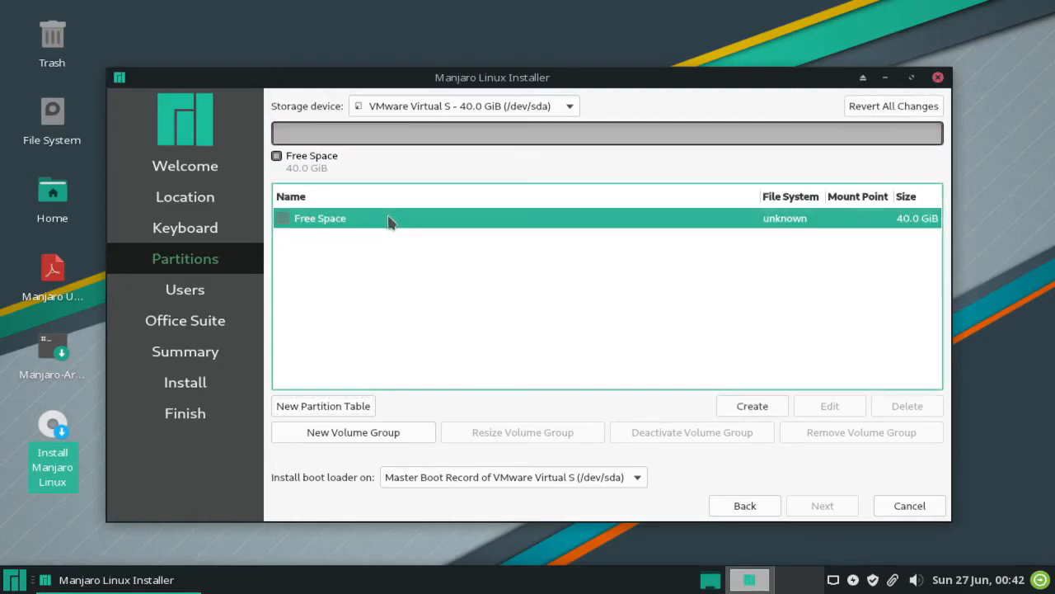
left_click(754, 407)
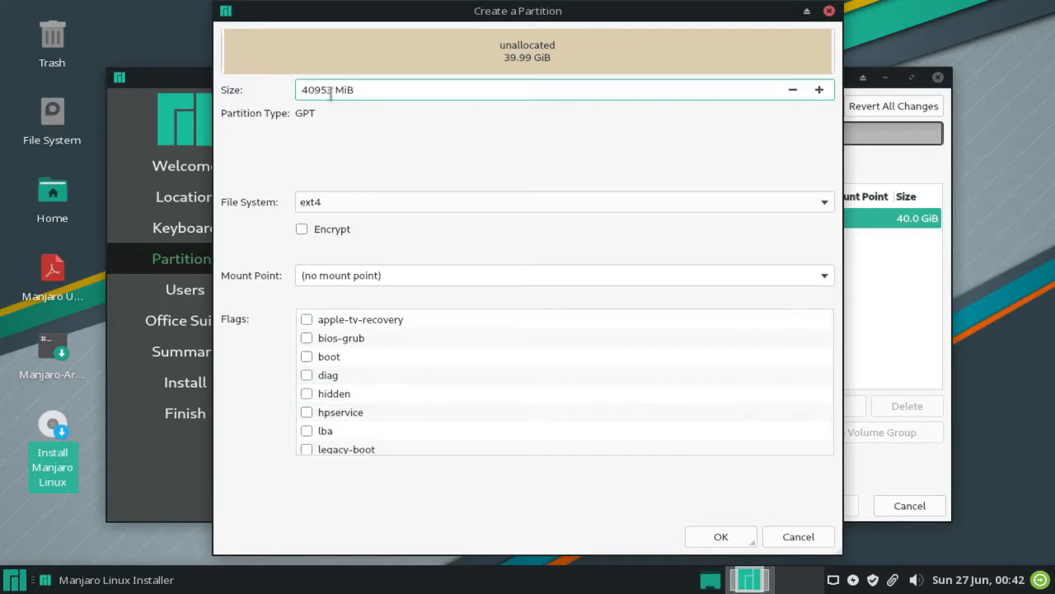
left_click_drag(330, 91, 298, 87)
type("8")
left_click(298, 204)
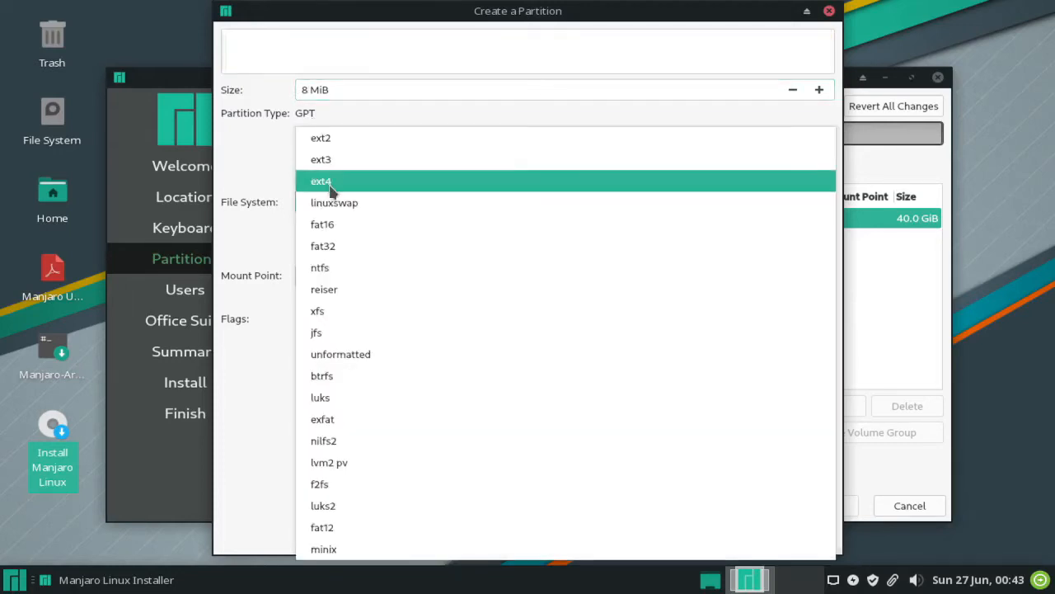
left_click(335, 354)
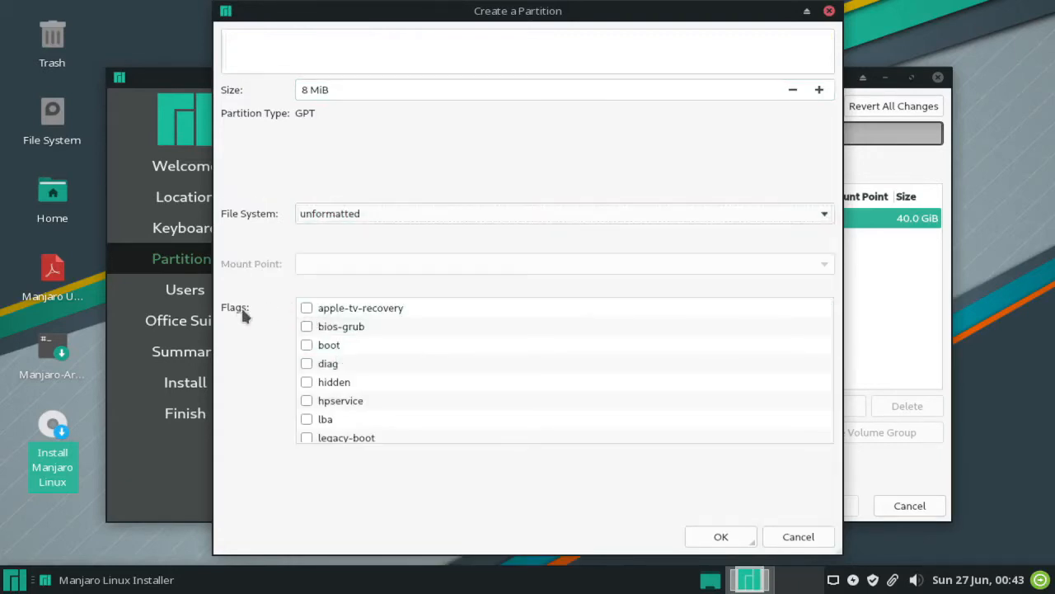
left_click(306, 326)
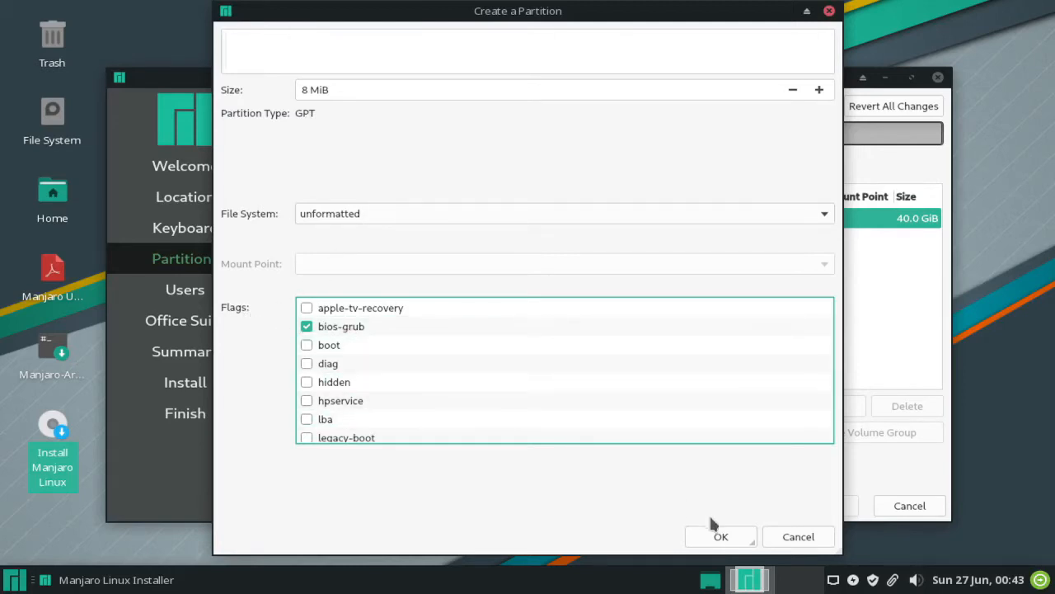
left_click(727, 543)
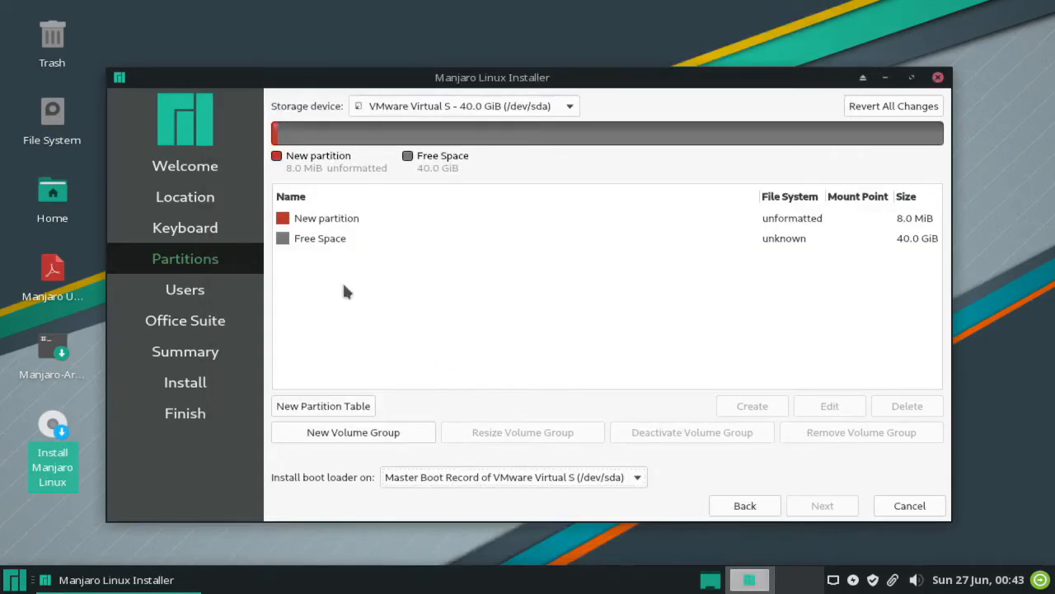
Create a 4096 MiB partition in the remaining free space with the linuxswap file system.
left_click(310, 246)
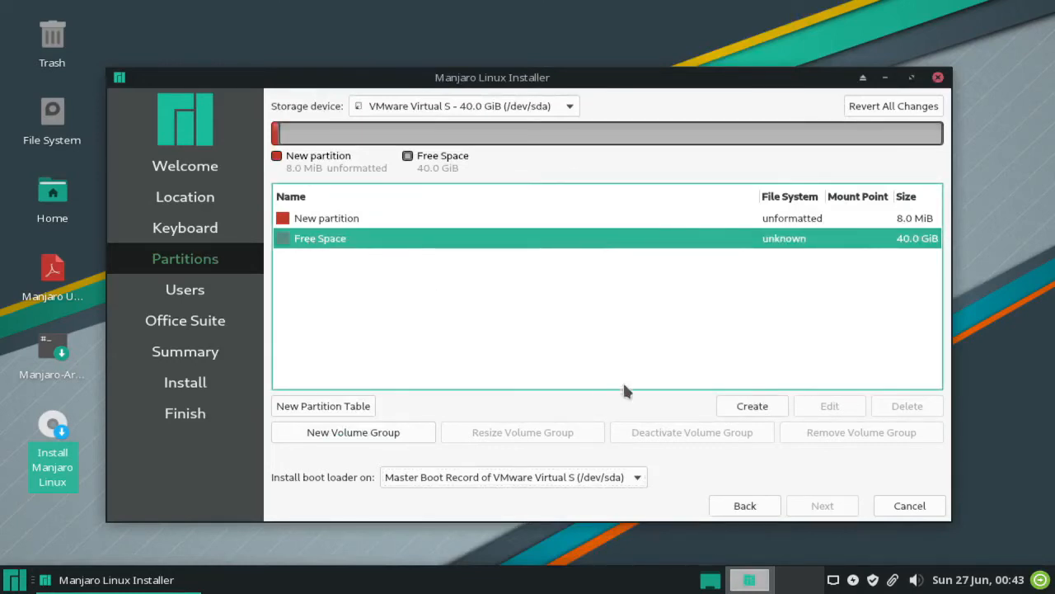
left_click(759, 405)
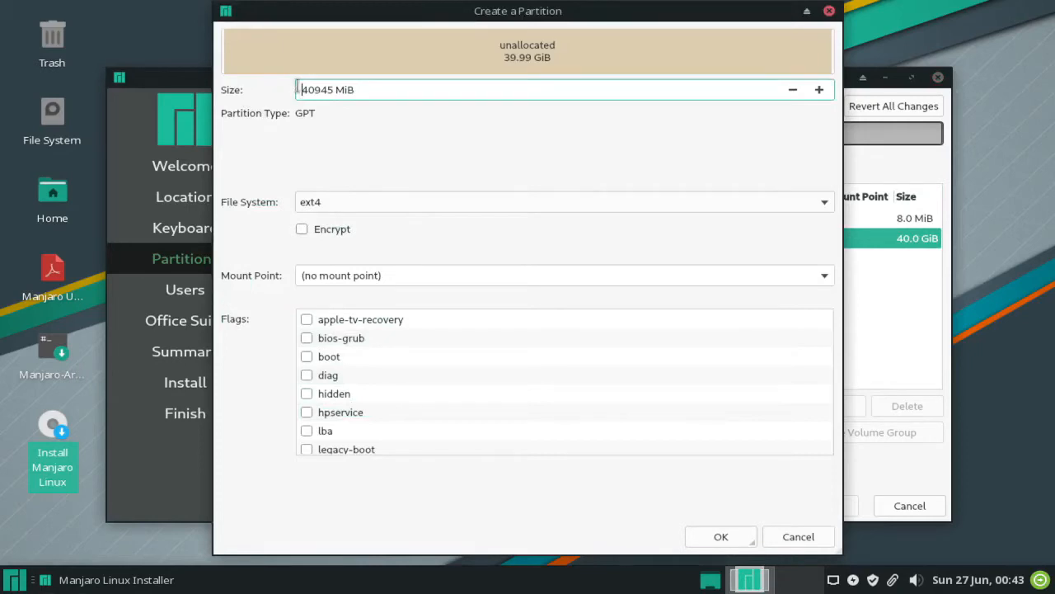
left_click_drag(302, 89, 334, 89)
type("4096")
left_click(340, 202)
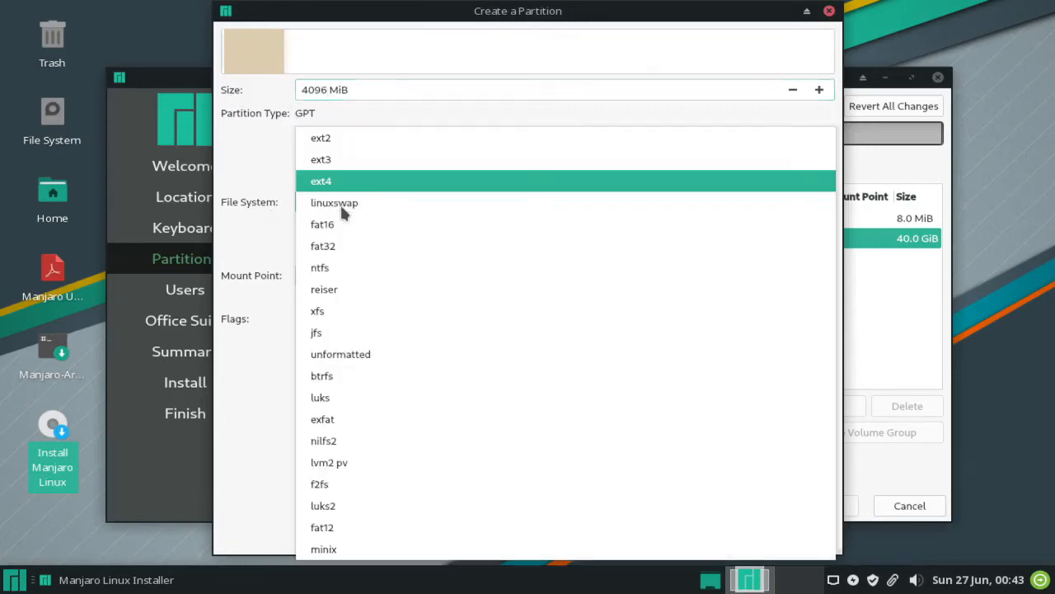
left_click(342, 211)
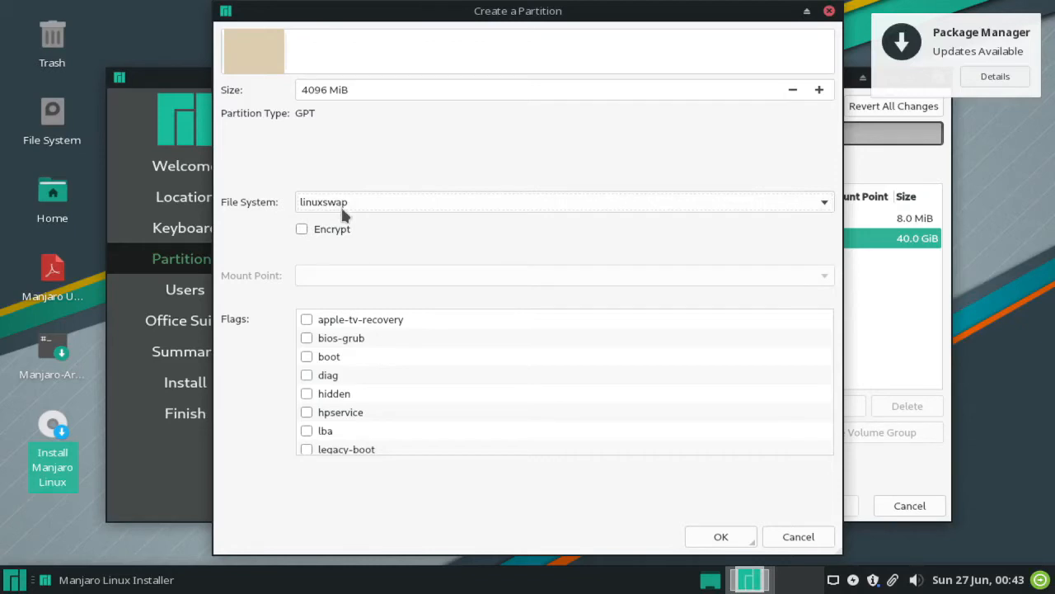
left_click(721, 537)
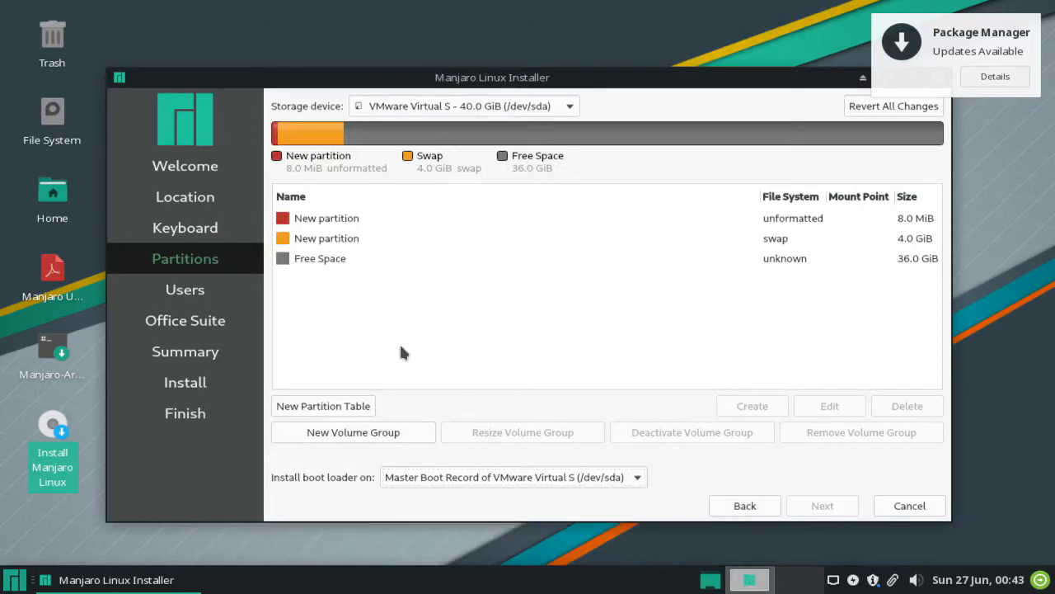
Create a 16849 MiB ext4 partition in the free space with mount point / and the boot flag.
left_click(307, 260)
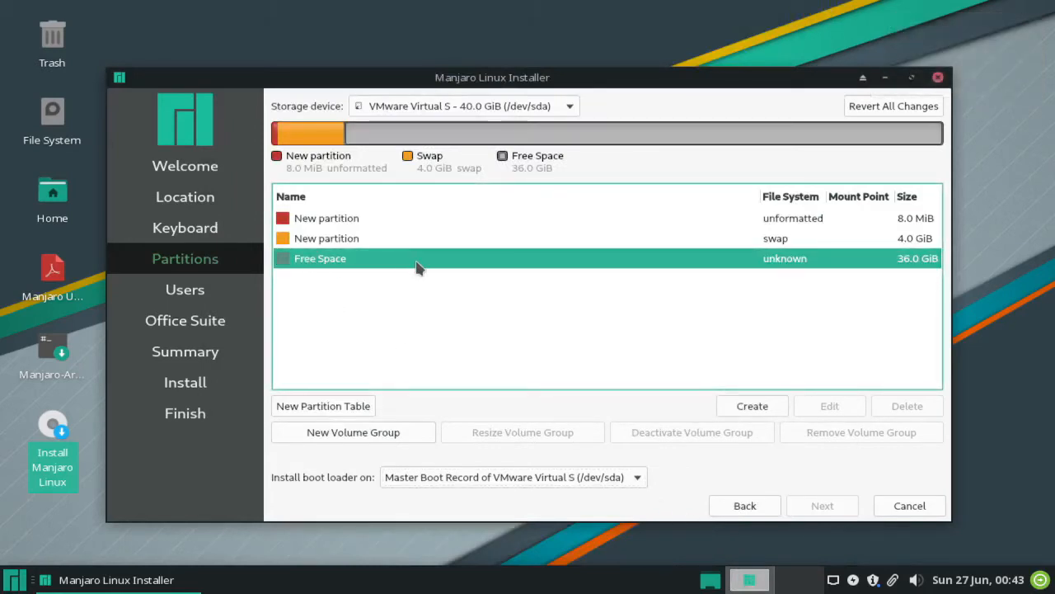
left_click(764, 405)
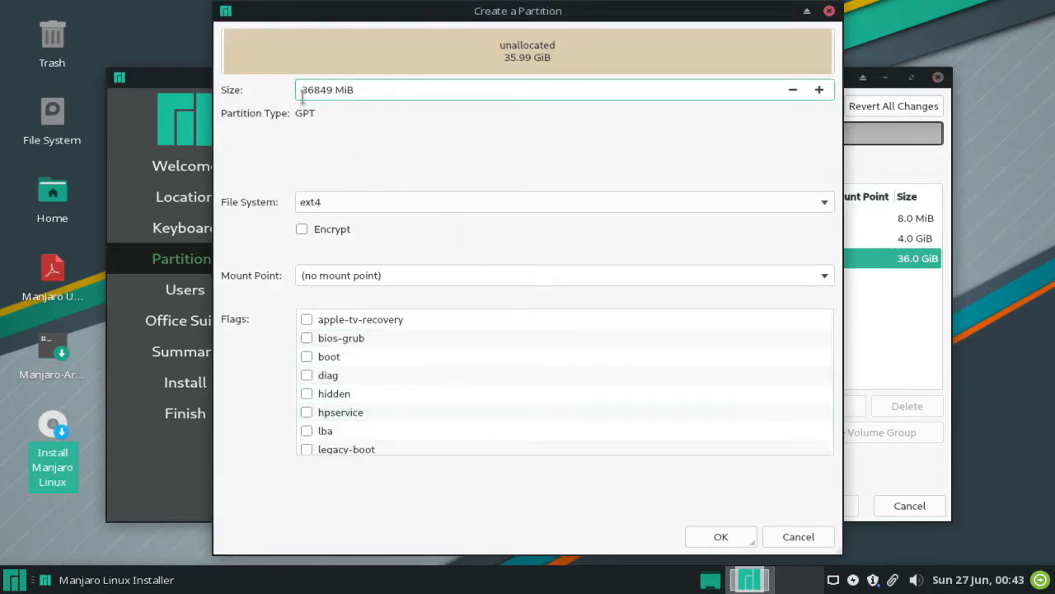
left_click_drag(303, 93, 308, 94)
type("1")
left_click(342, 211)
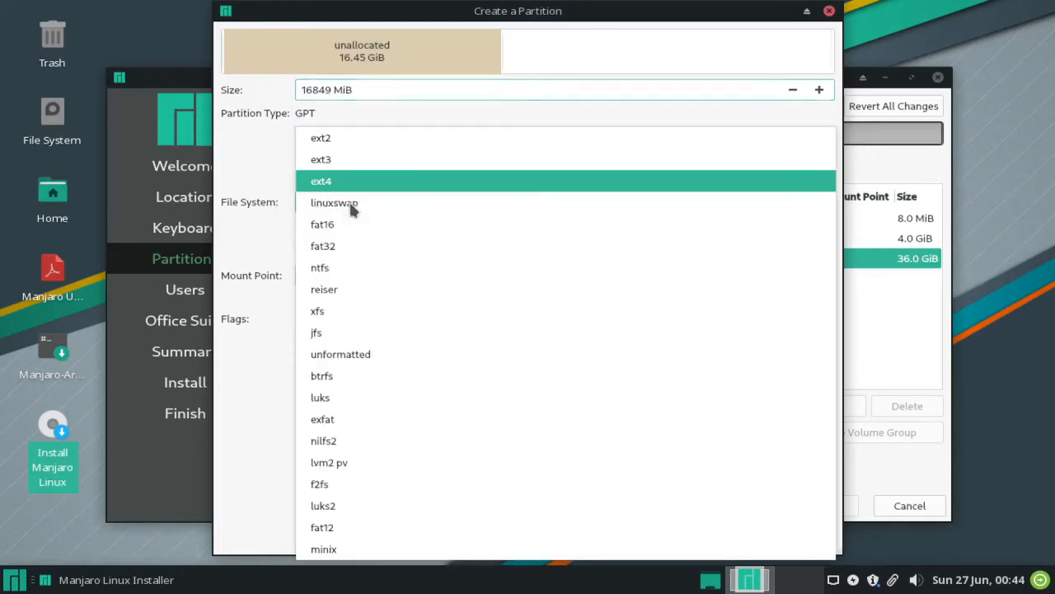
left_click(346, 191)
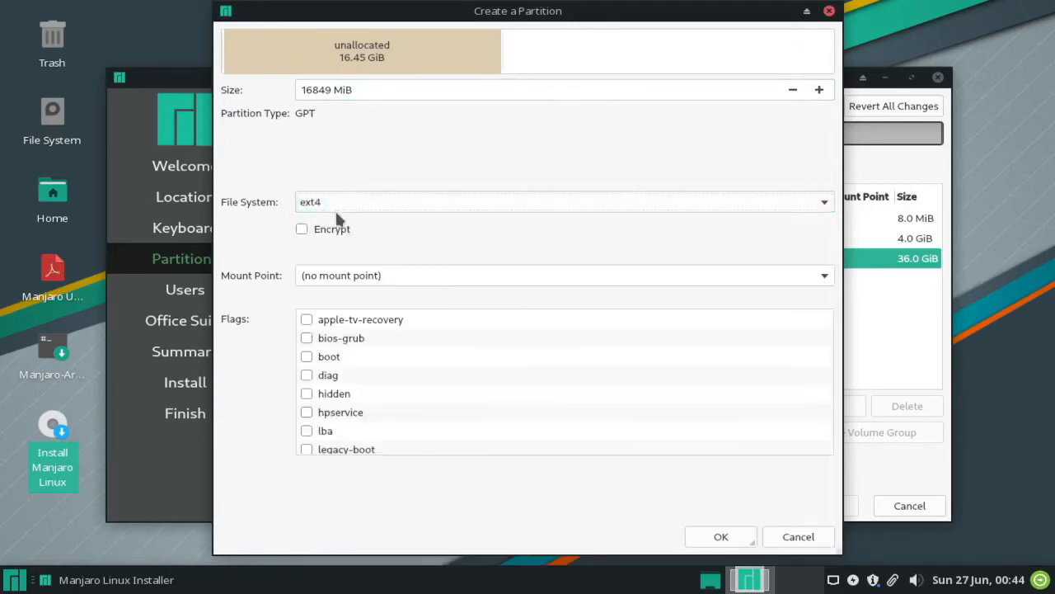
left_click(345, 275)
left_click(825, 281)
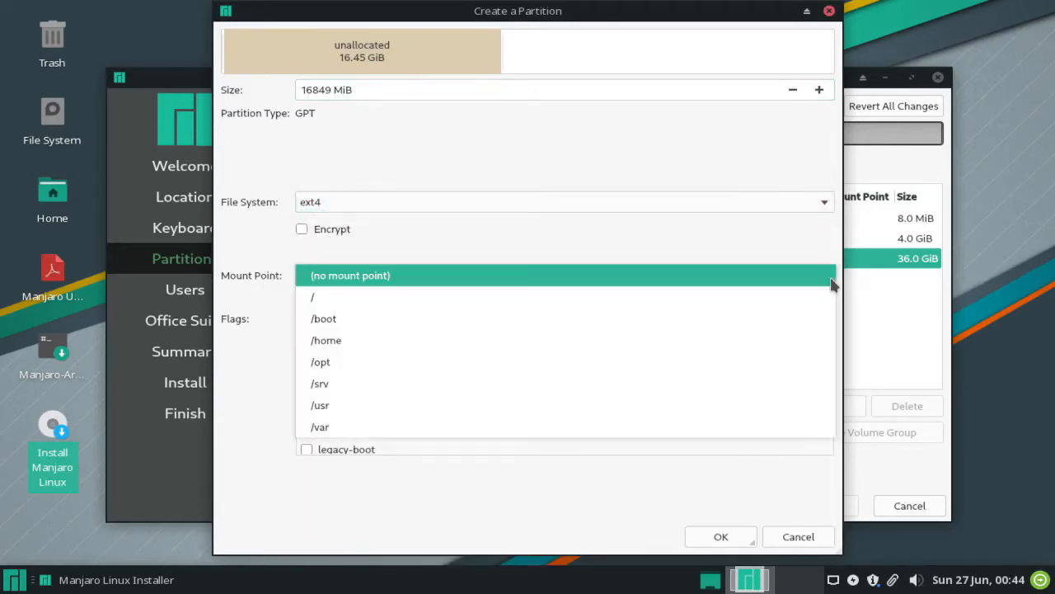
left_click(325, 303)
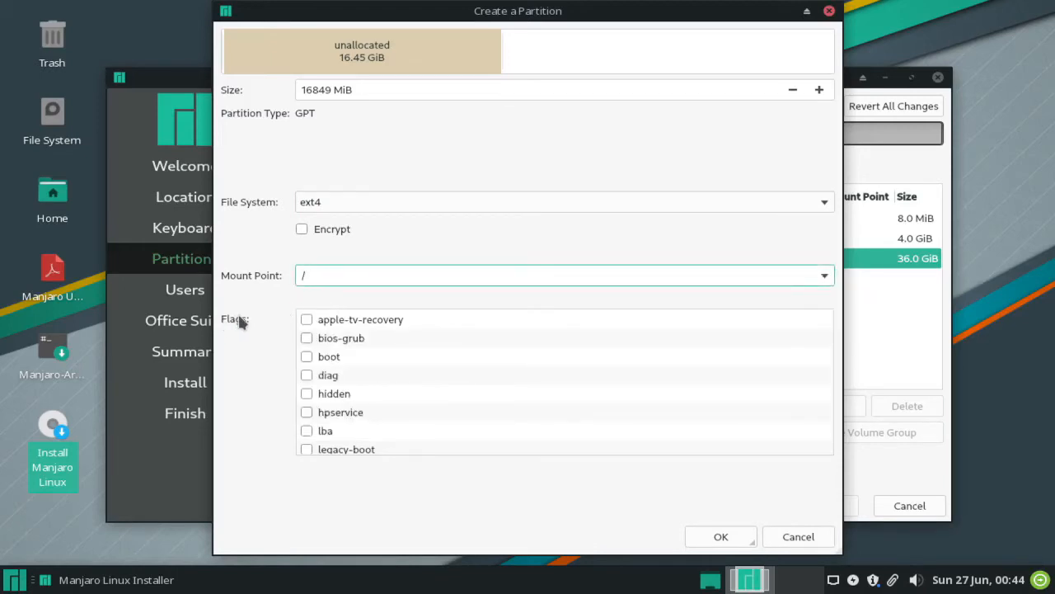
left_click(305, 357)
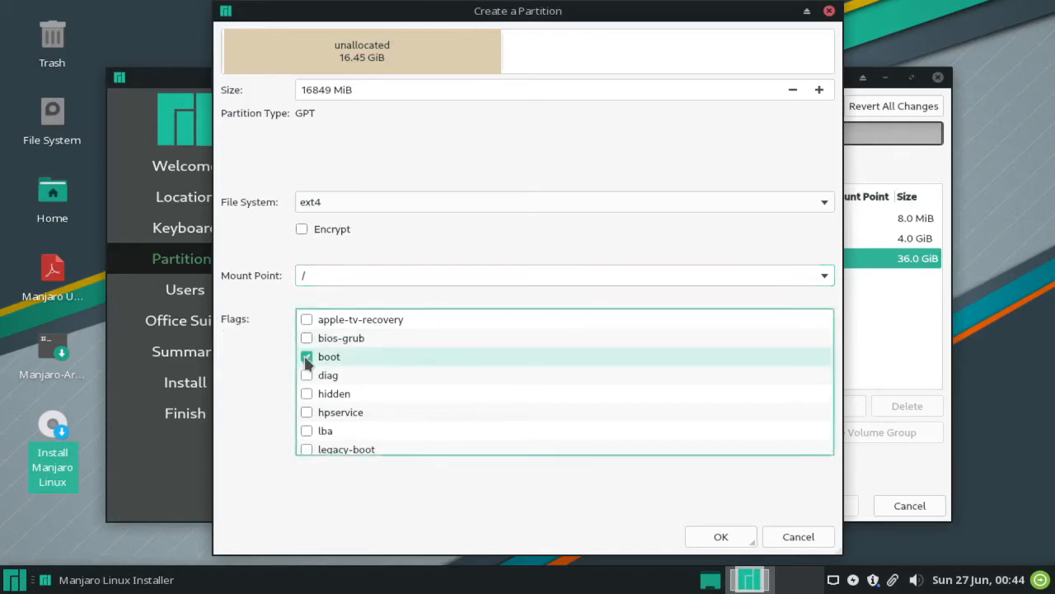
left_click(722, 536)
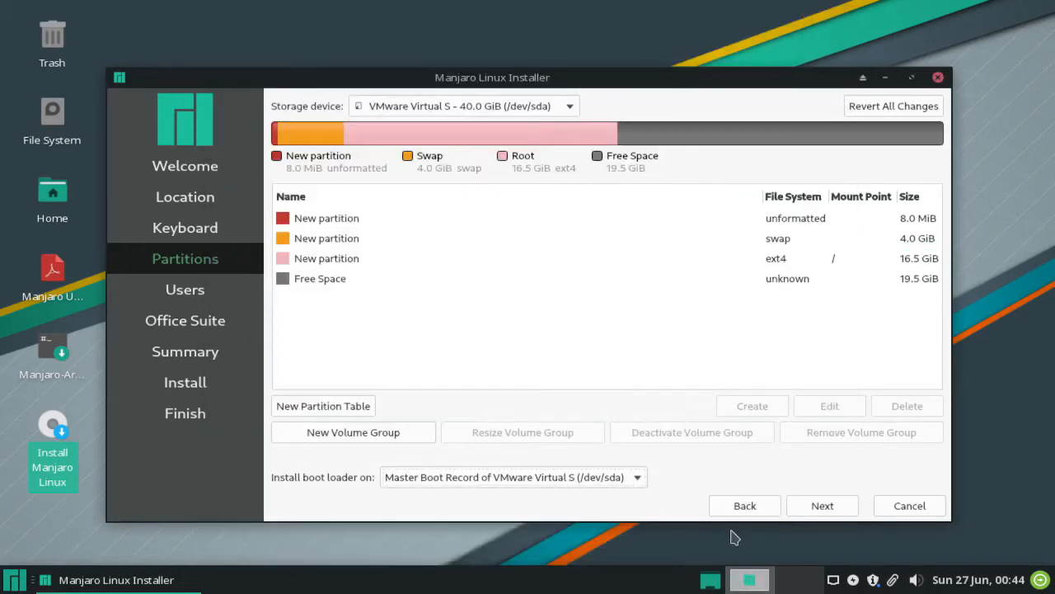
Create a 20000 MiB ext4 partition in the remaining free space with mount point /home.
left_click(305, 281)
left_click(758, 409)
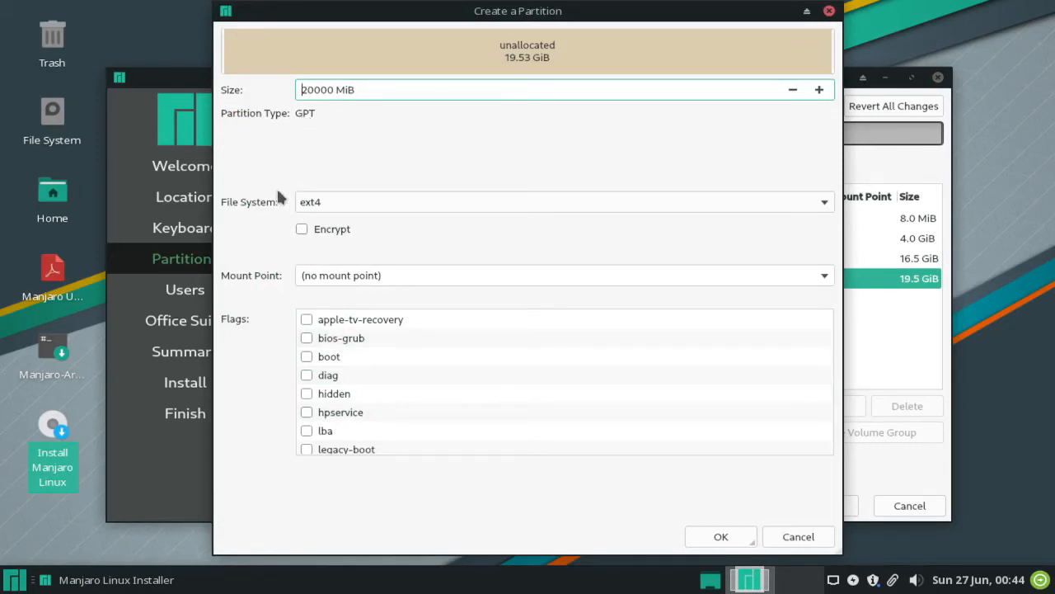
left_click(320, 207)
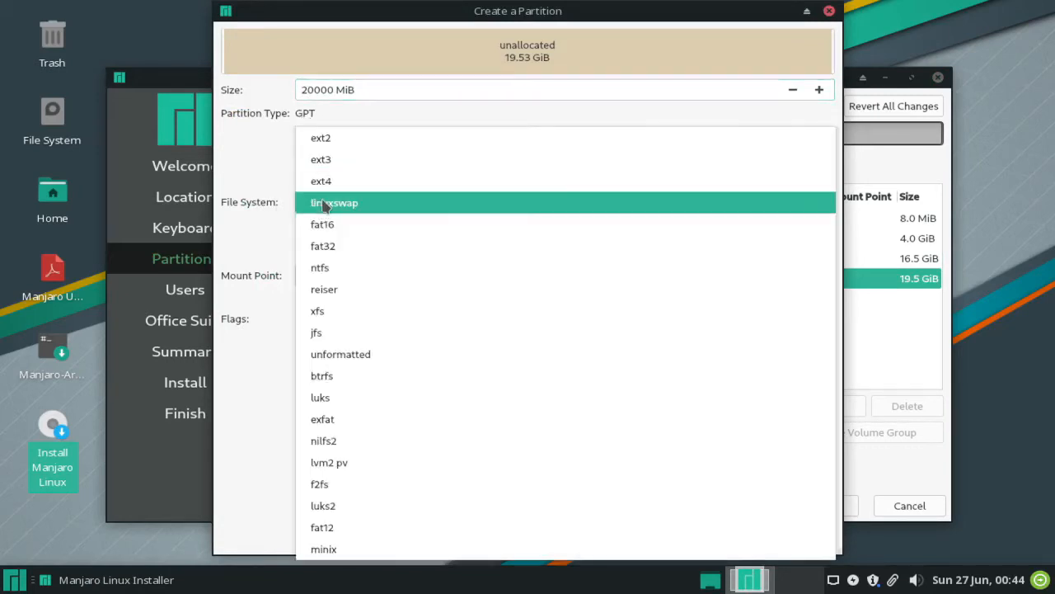
left_click(323, 183)
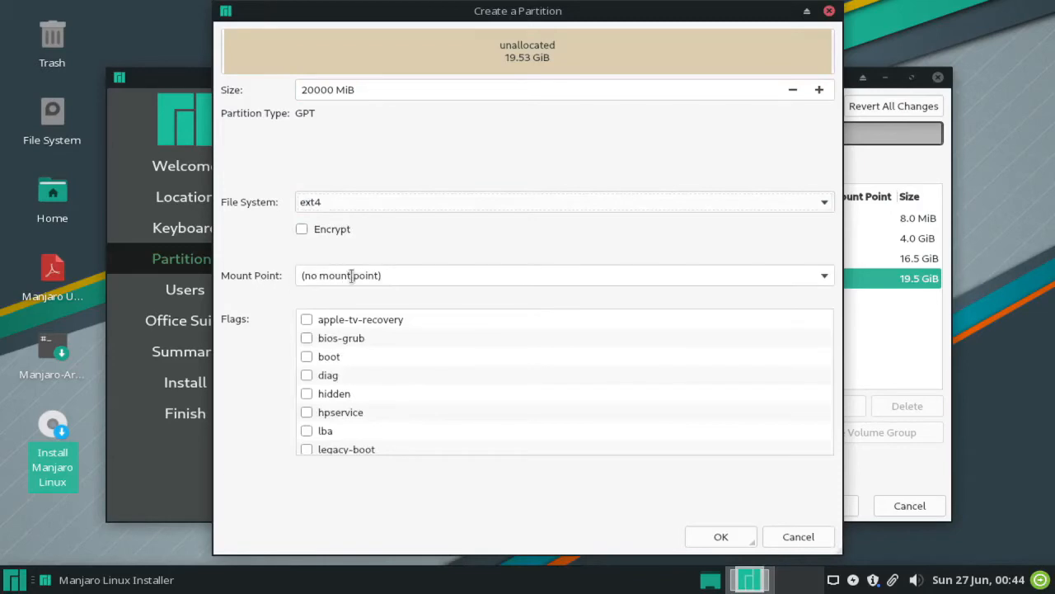
left_click(824, 277)
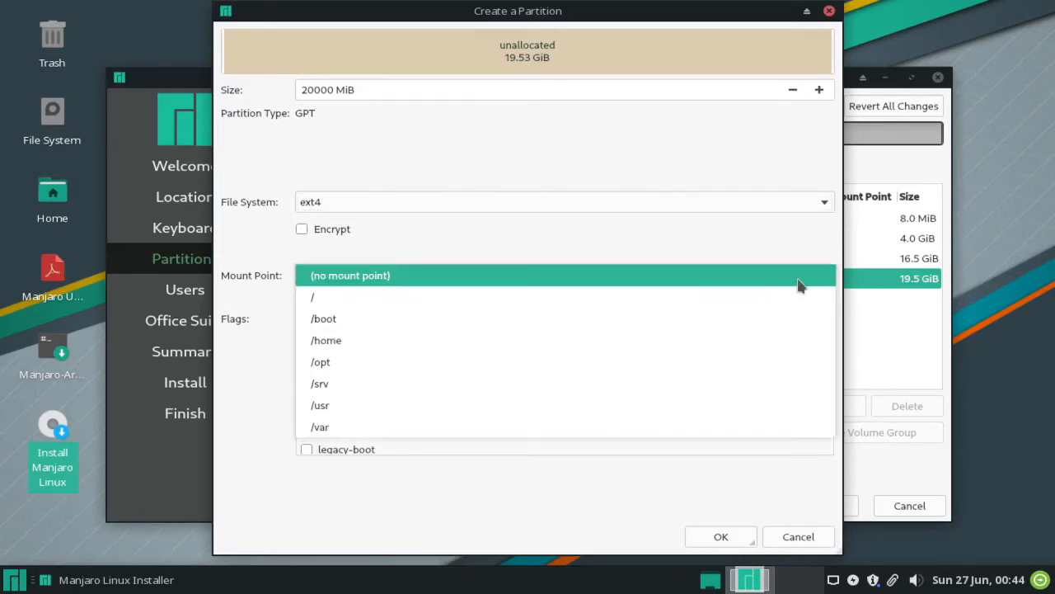
left_click(333, 343)
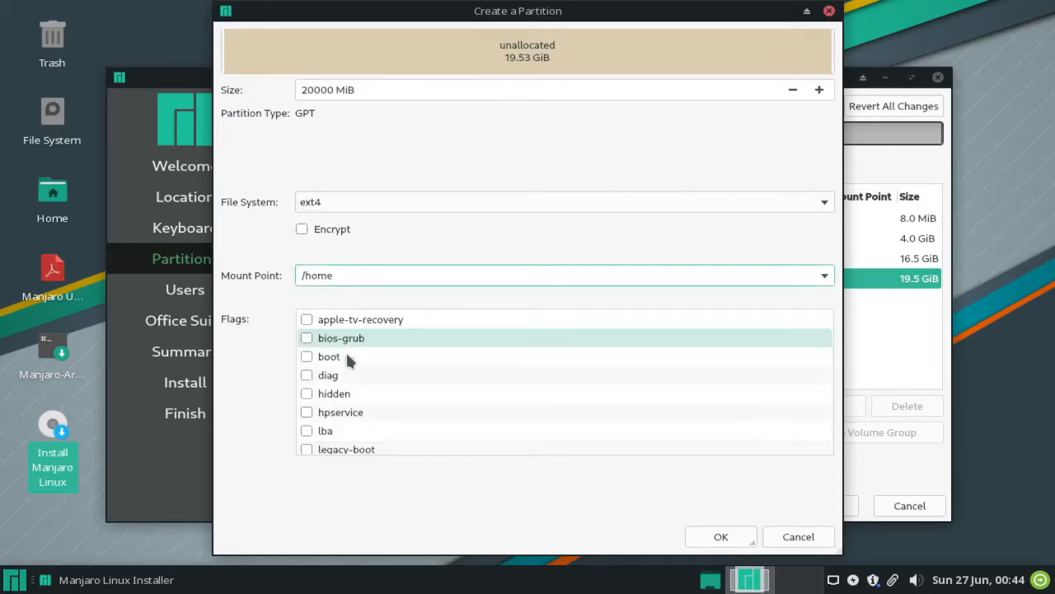
left_click(713, 542)
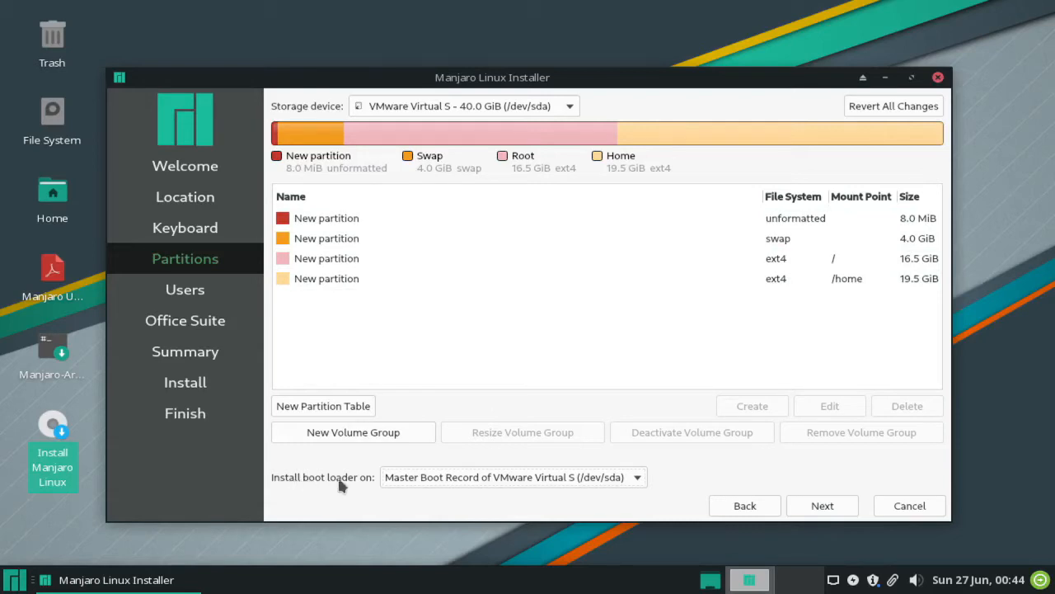
Keep the boot loader on the Master Boot Record of /dev/sda and proceed to the user setup, dismissing the GPT-on-BIOS notice.
left_click(639, 478)
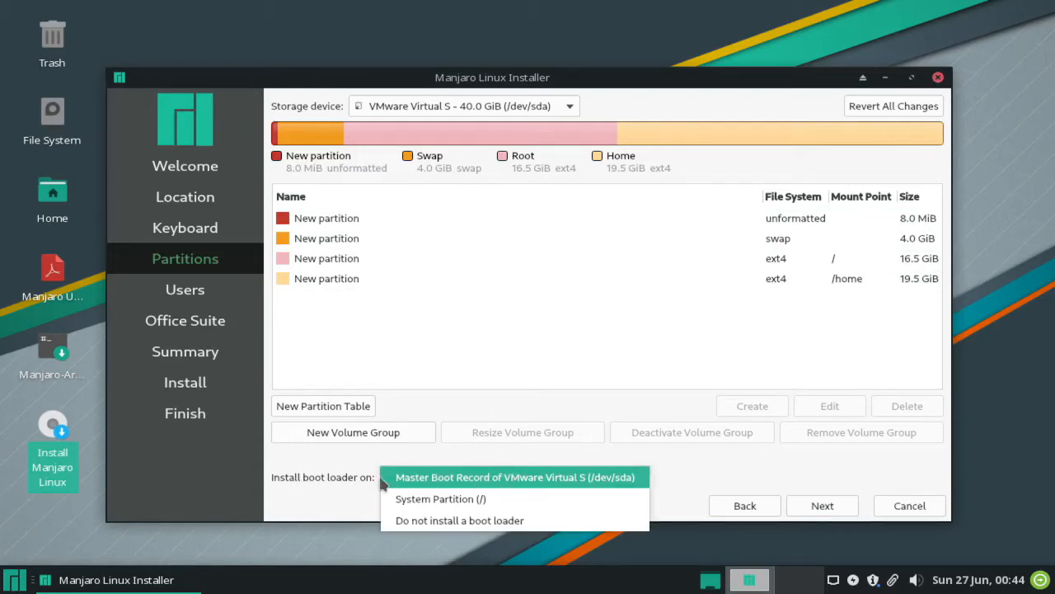
left_click(838, 503)
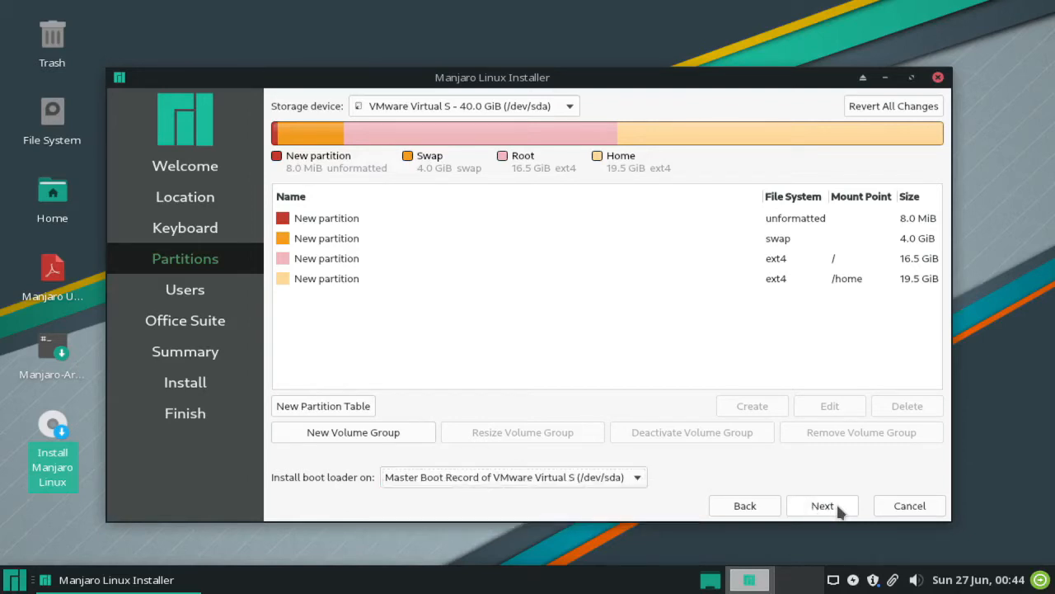
left_click(824, 506)
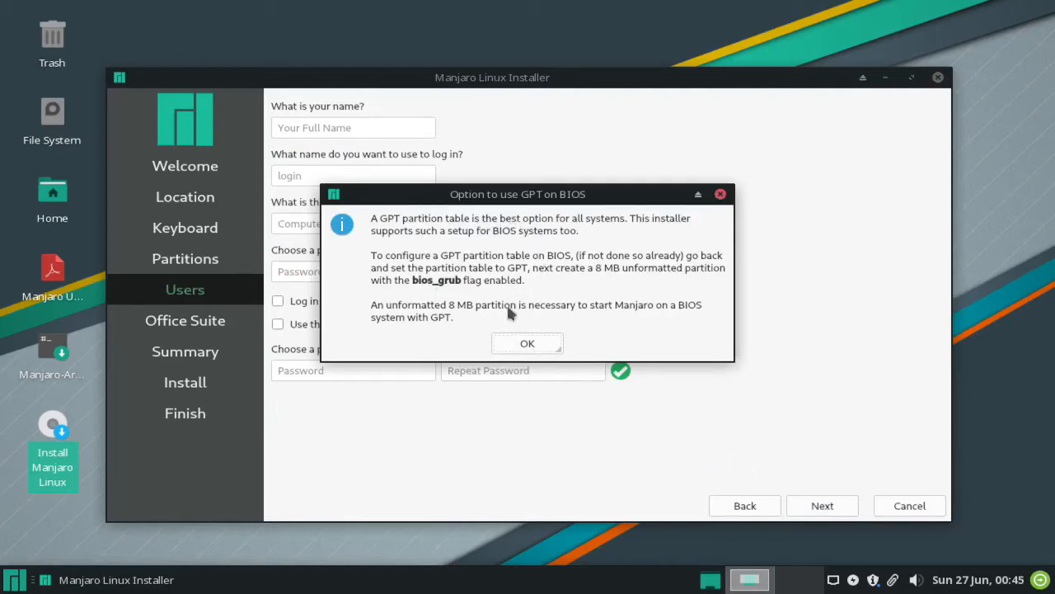
left_click(528, 344)
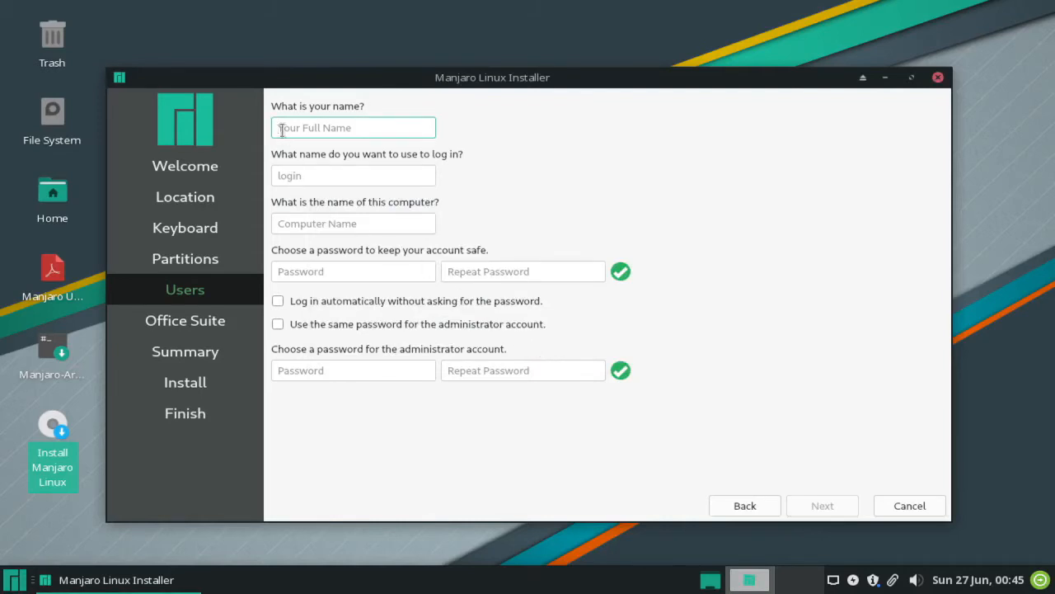
Enter the user's name and replace the computer name's vmwarevirtualplatform suffix with pc.
type("s")
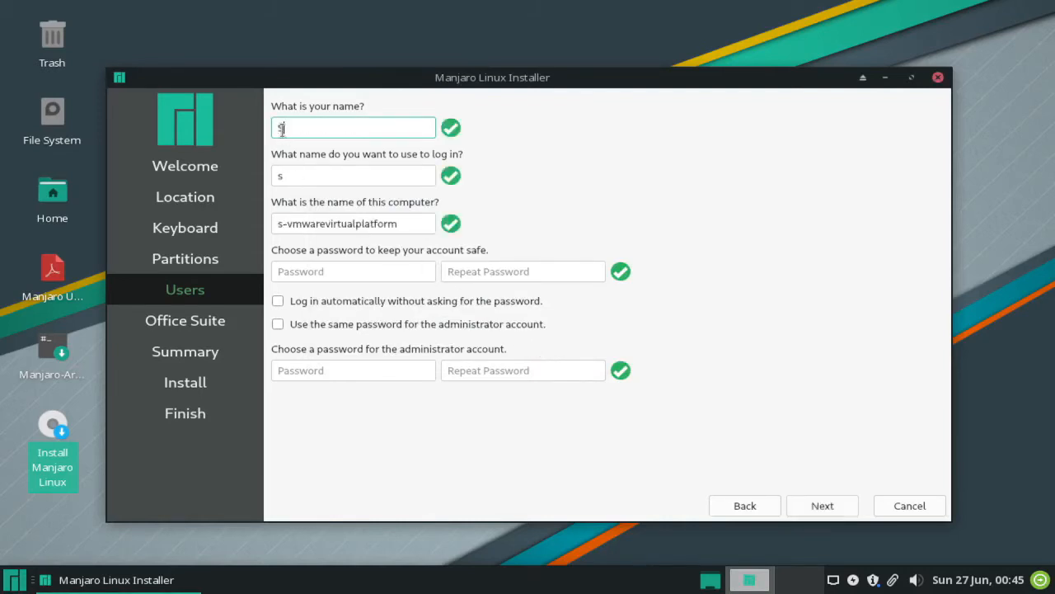
key("BackSpace")
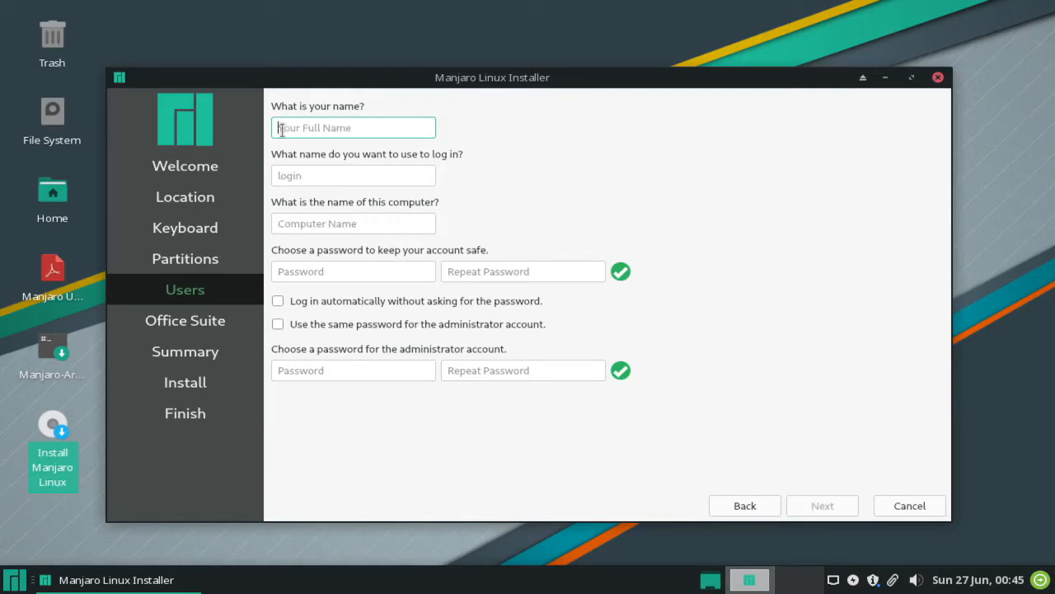
type("silaw")
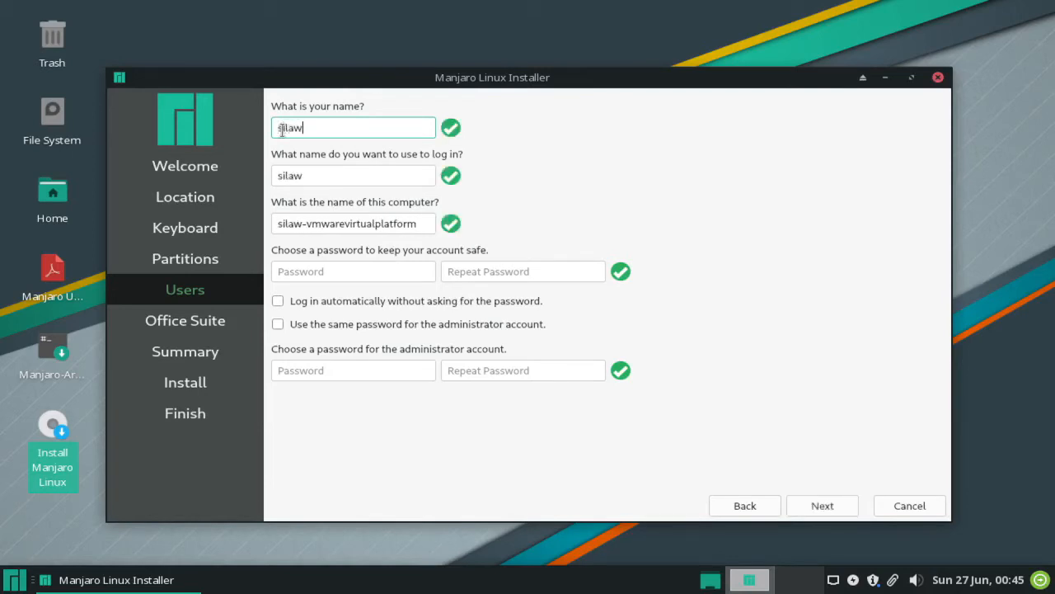
key("Tab")
key("Tab")
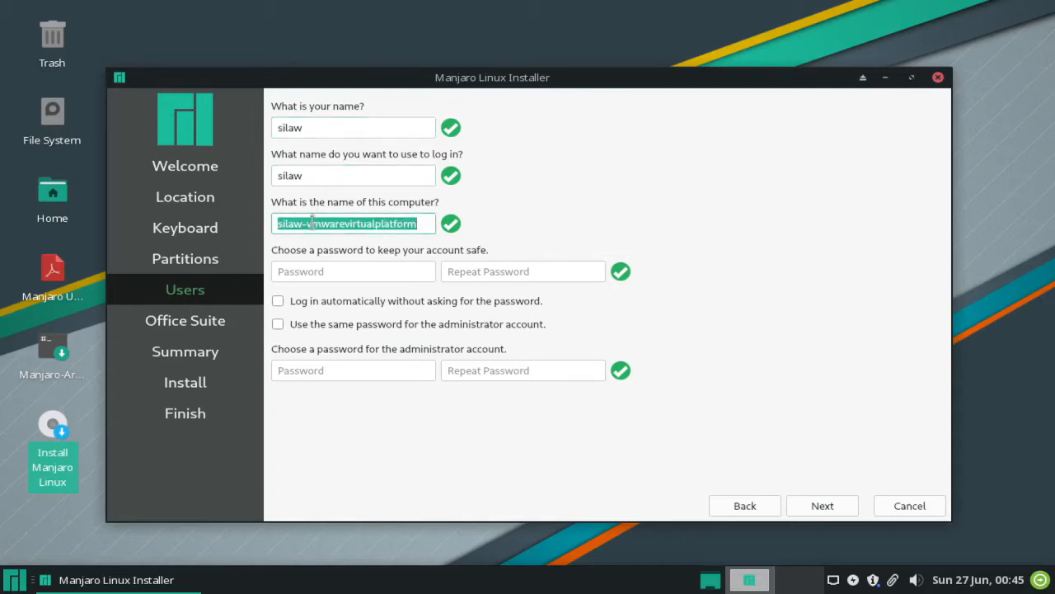
left_click_drag(308, 227, 422, 223)
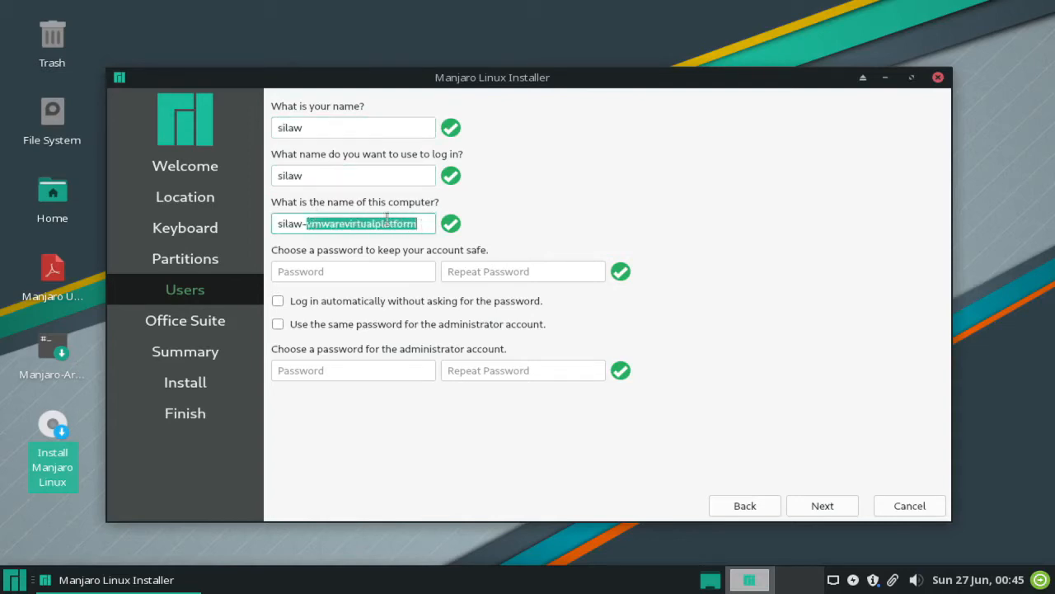
type("pc")
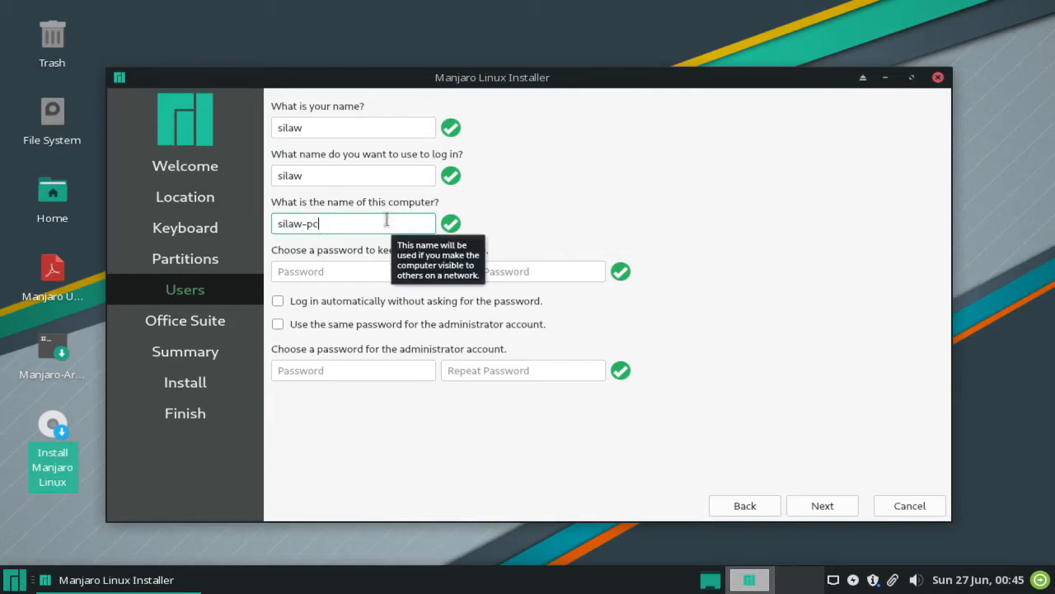
Enter the user account password and repeat it for confirmation.
left_click(305, 270)
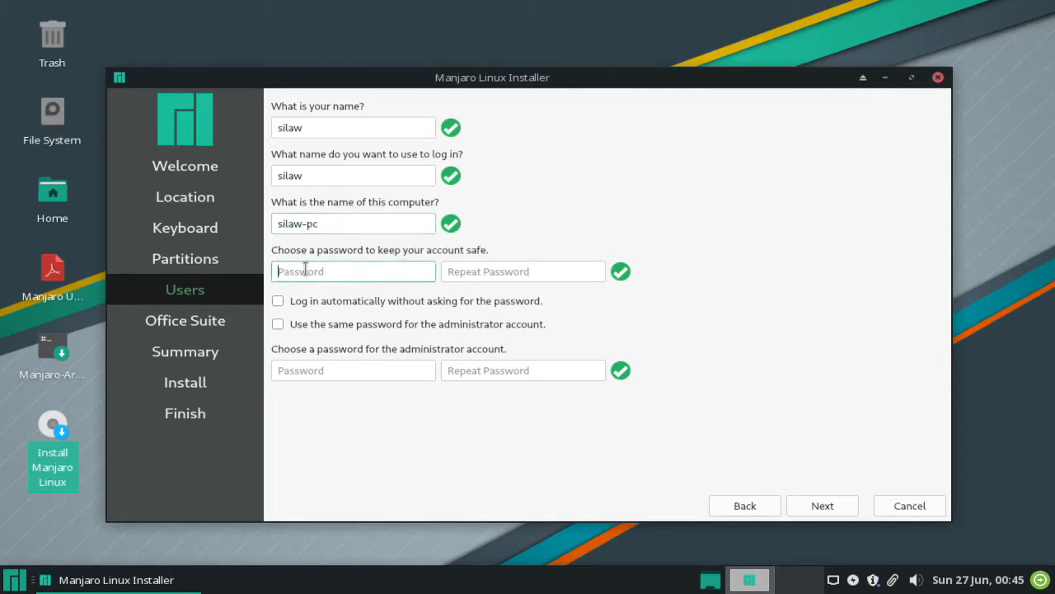
type("**********")
key("Tab")
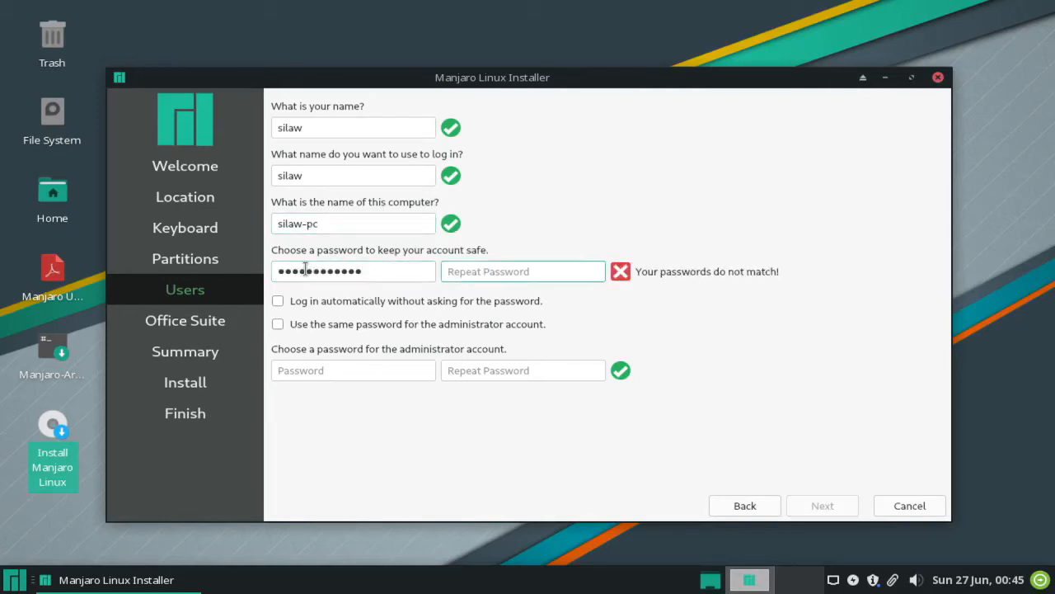
type("*************")
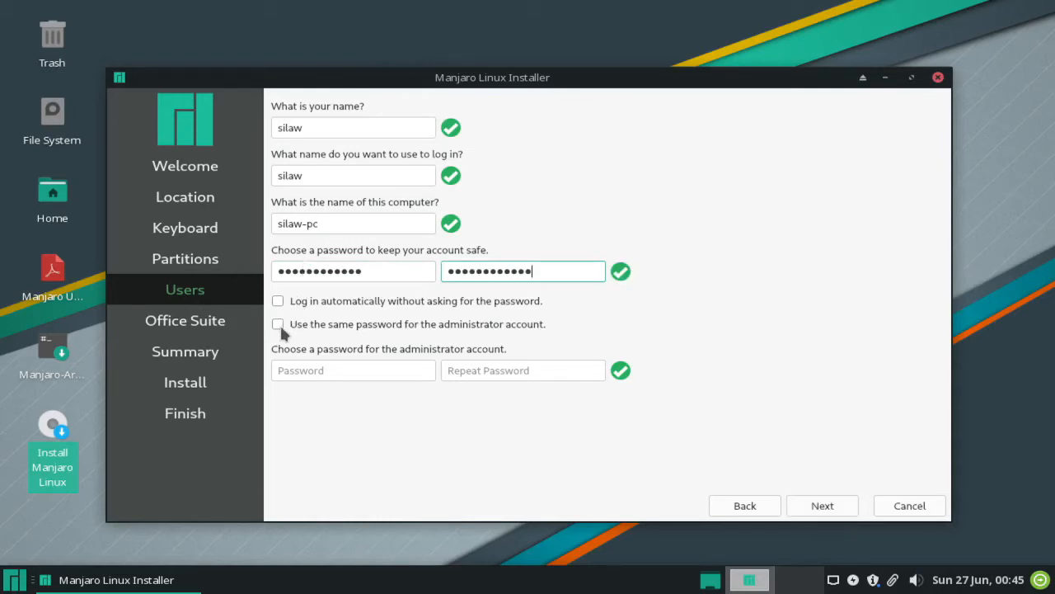
Enter and repeat the administrator account password, and continue to the office suite selection.
left_click(283, 369)
type("*************")
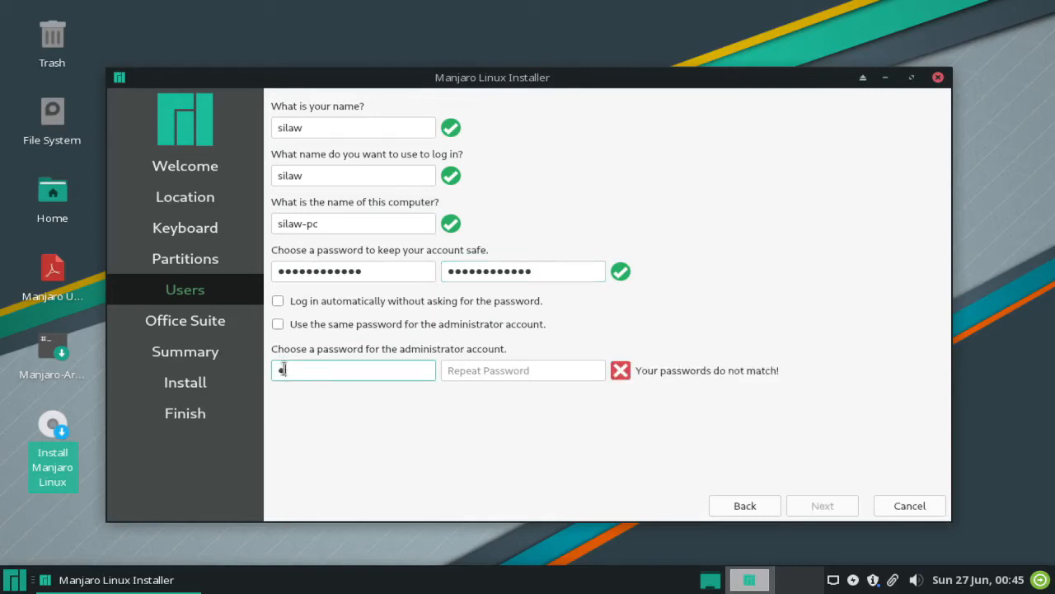
key("Tab")
type("*************")
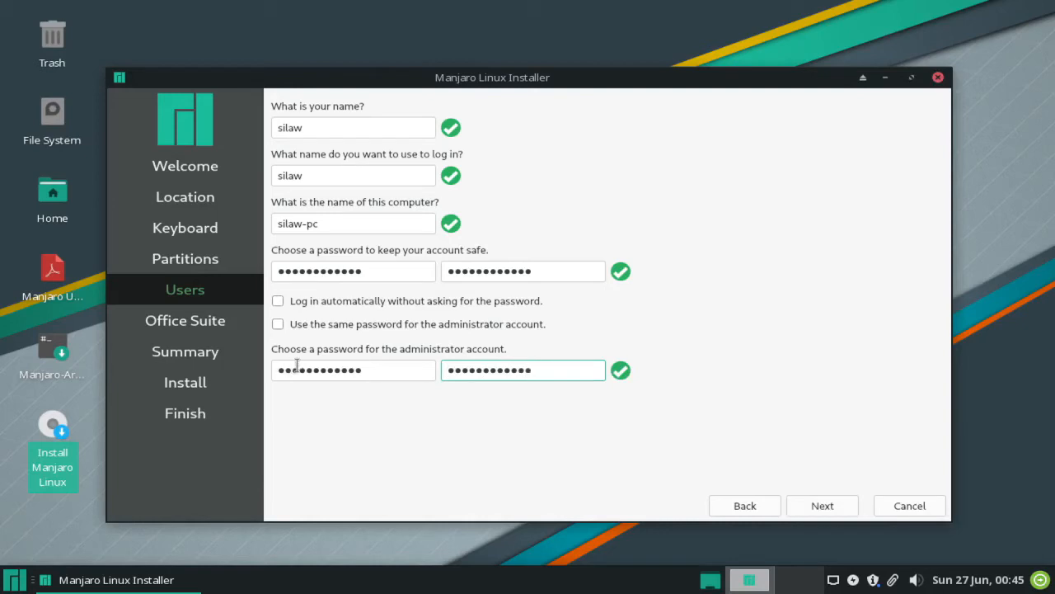
left_click(824, 507)
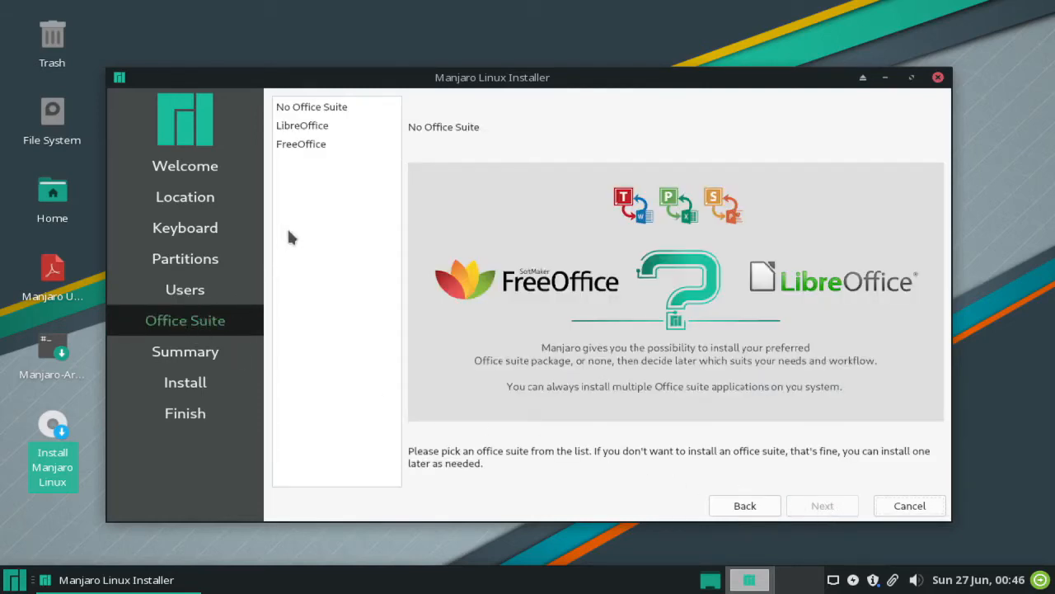
Choose LibreOffice as the office suite and continue to the installation summary to review the planned partition changes.
left_click(315, 128)
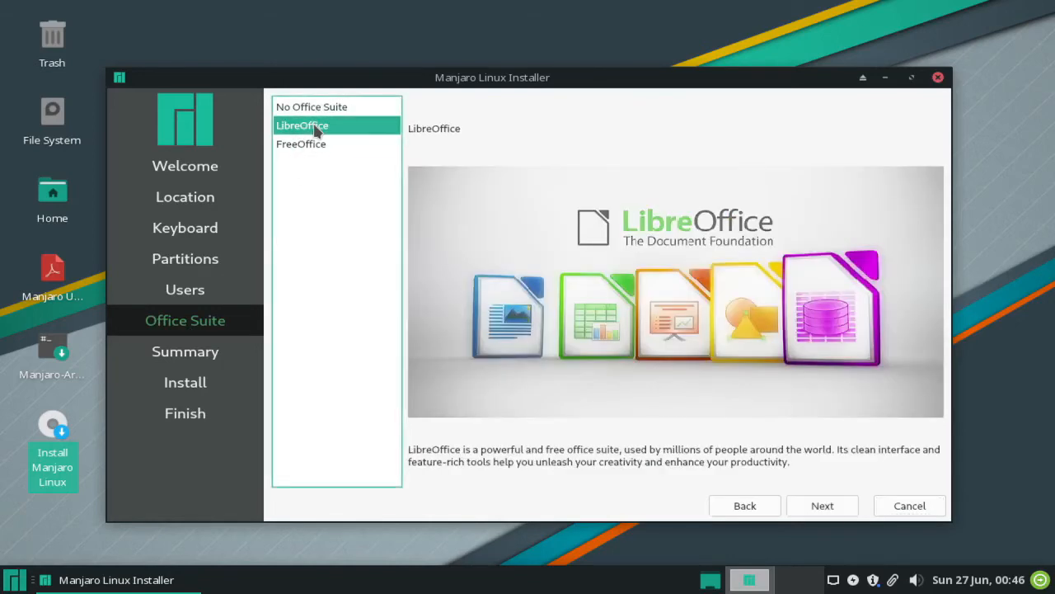
left_click(310, 146)
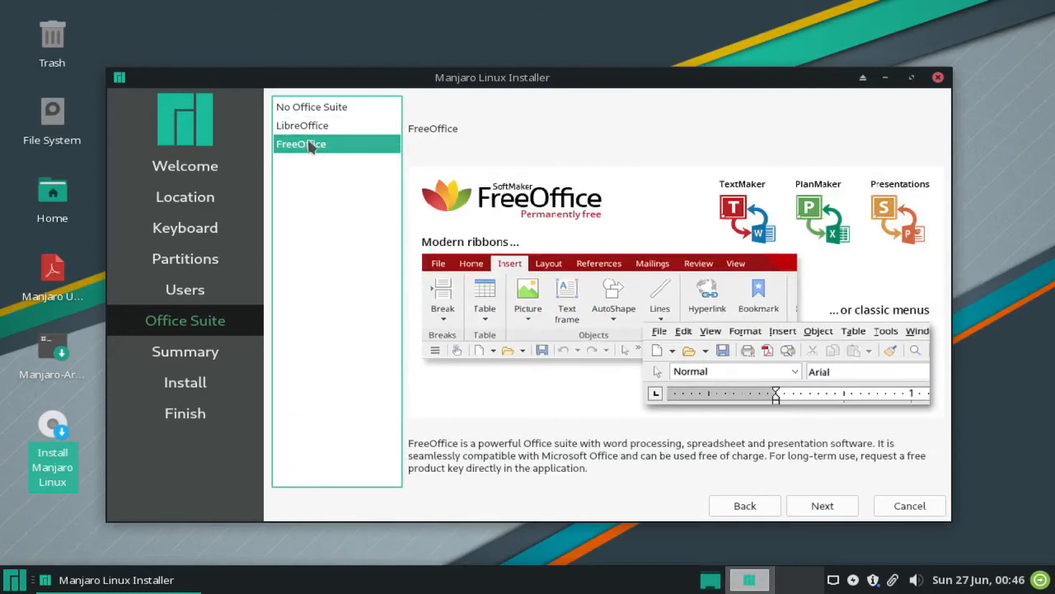
left_click(314, 127)
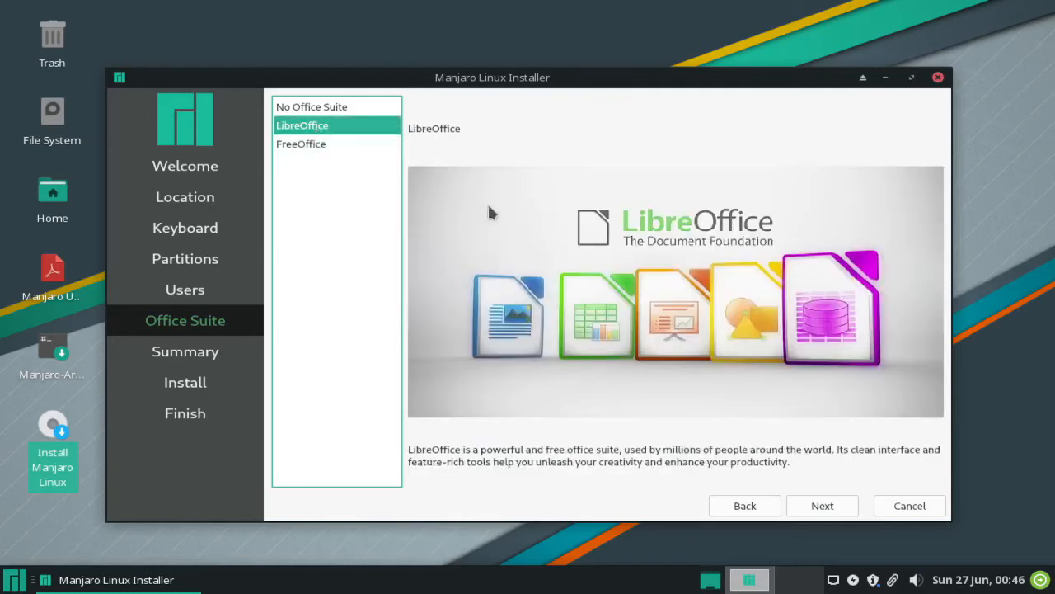
left_click(823, 506)
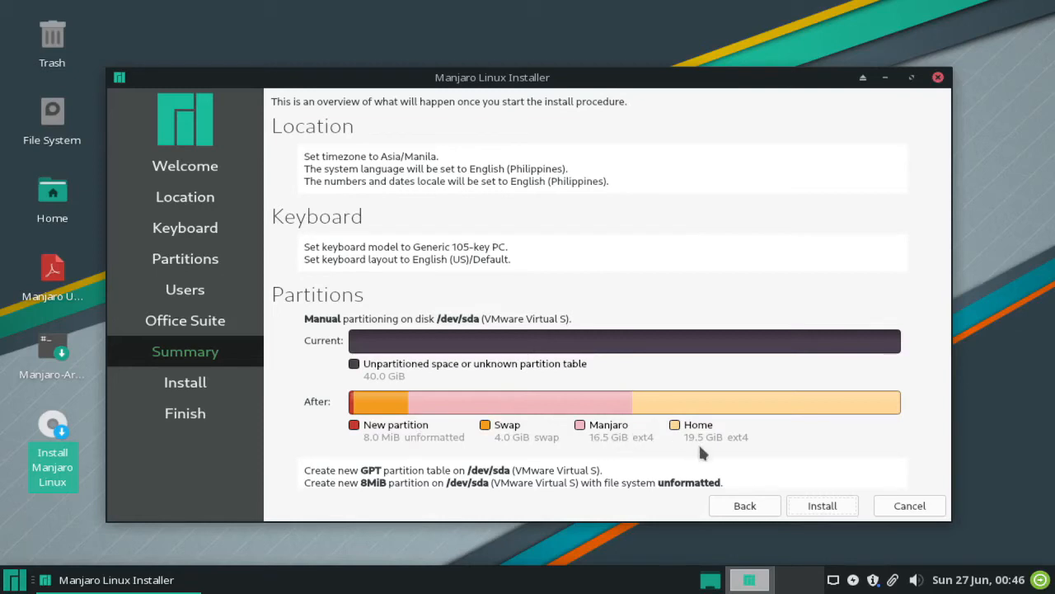
scroll(698, 441, "down", 2)
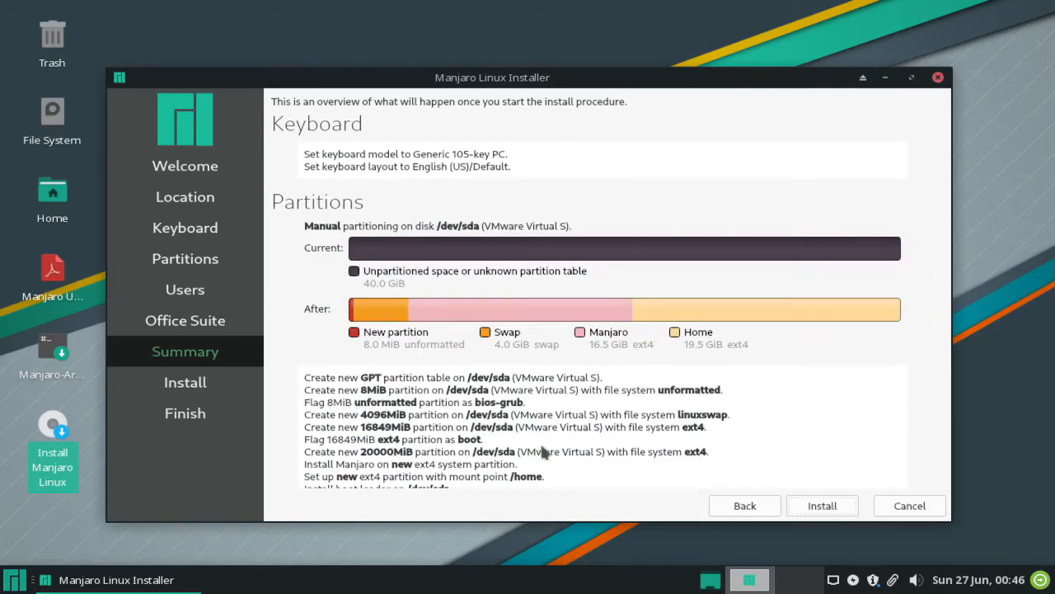
Start the Manjaro installation with the reviewed settings, confirm the disk changes, and restart the computer when it finishes.
left_click(824, 505)
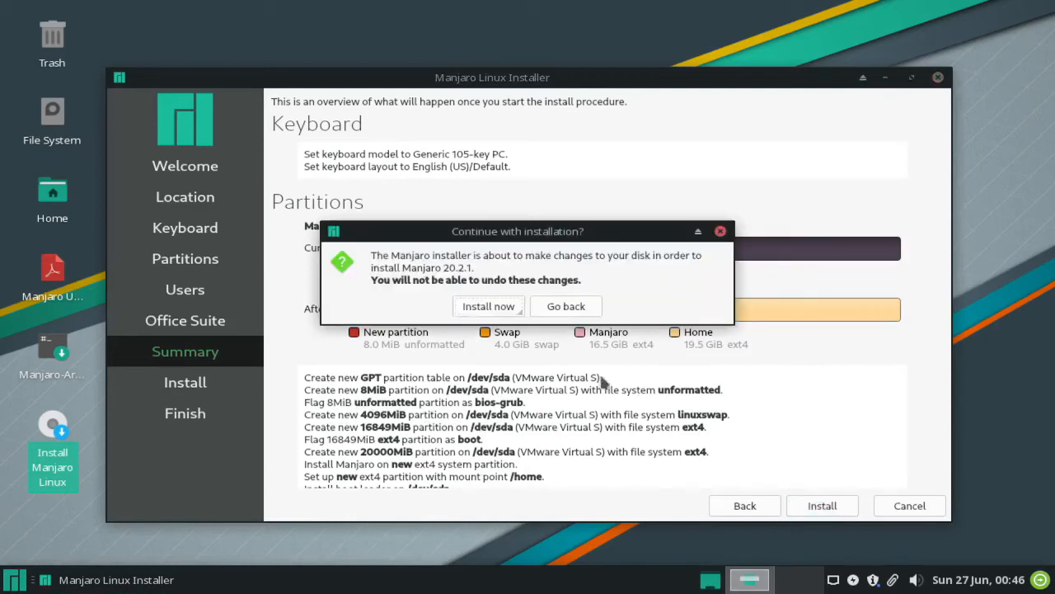
left_click(498, 310)
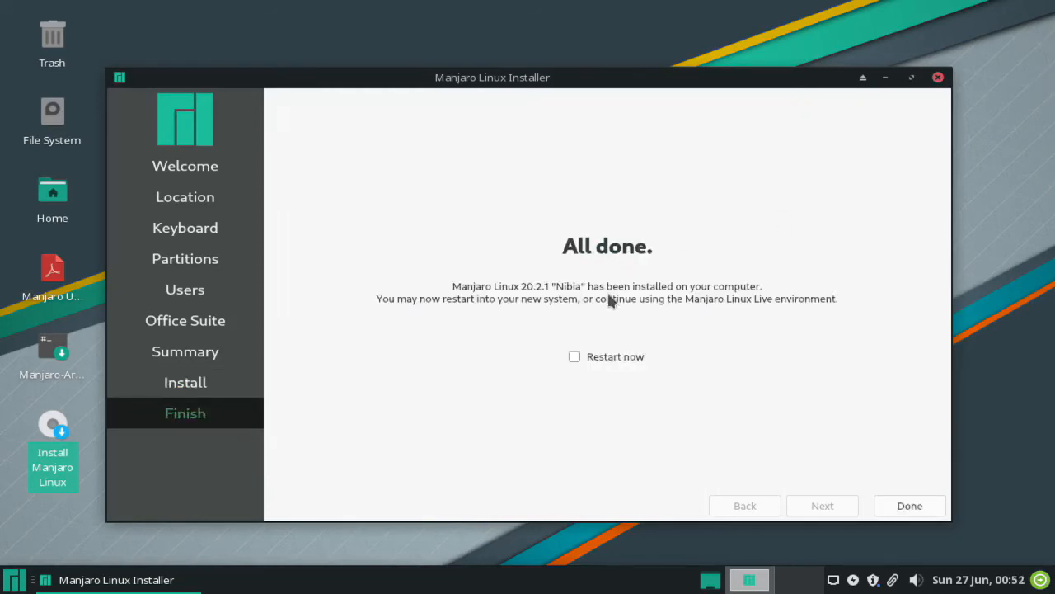
left_click(573, 356)
left_click(919, 507)
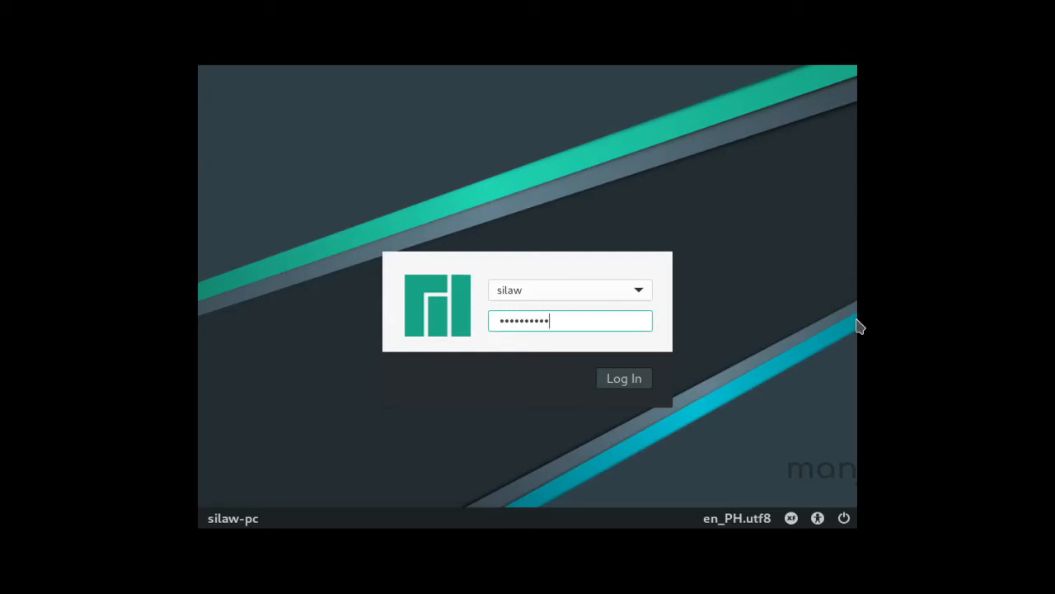
Log in to the installed system with the user account password and close the Manjaro Hello welcome window.
key("Return")
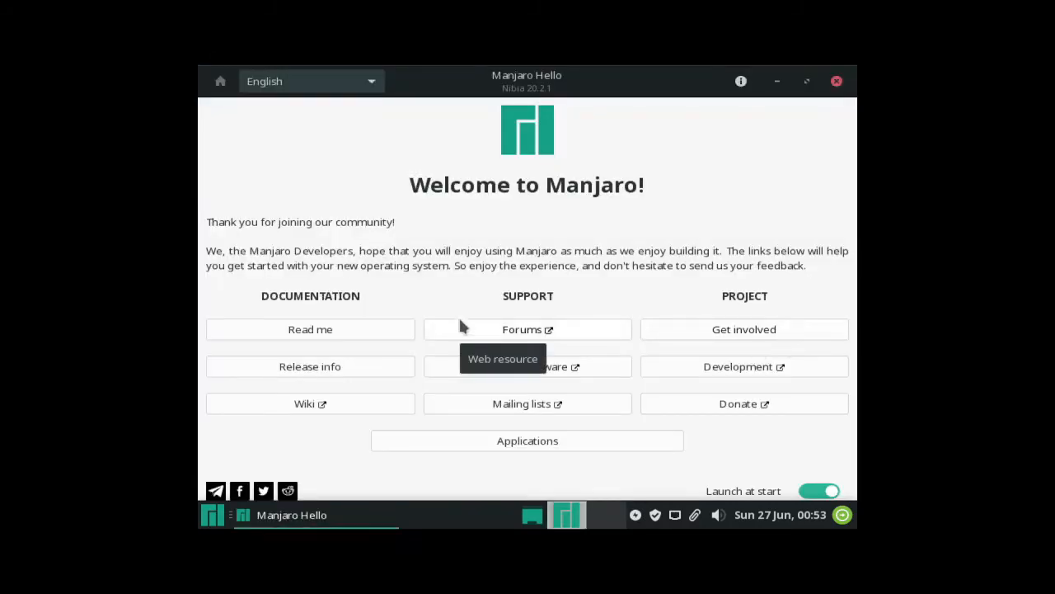
left_click(836, 81)
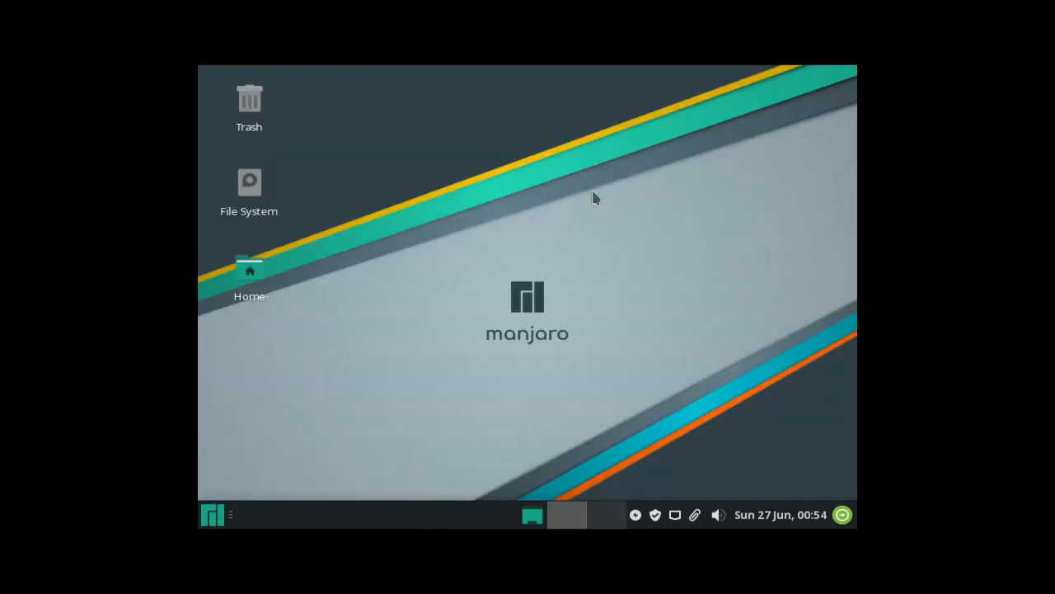
Set the Virtual1 display resolution to 1280x768, keep the new configuration, and close the display settings.
right_click(458, 178)
mouse_move(506, 483)
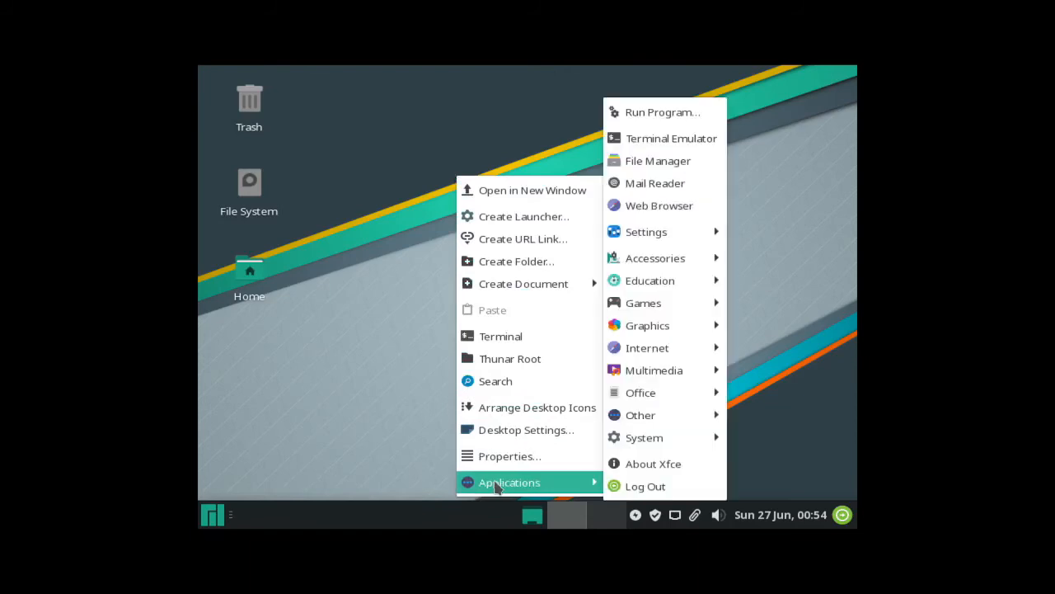
mouse_move(665, 233)
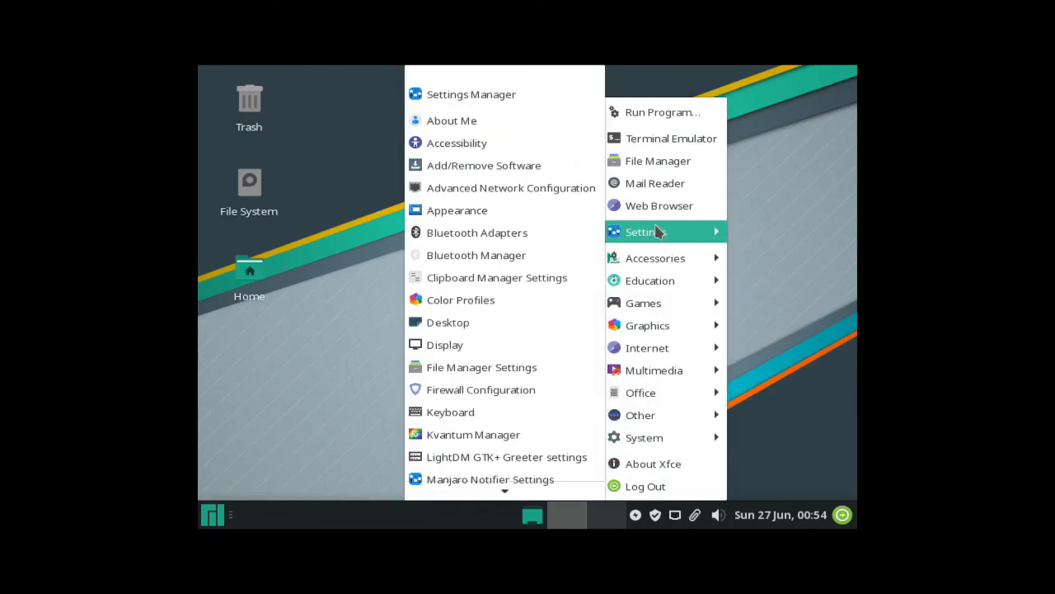
left_click(475, 353)
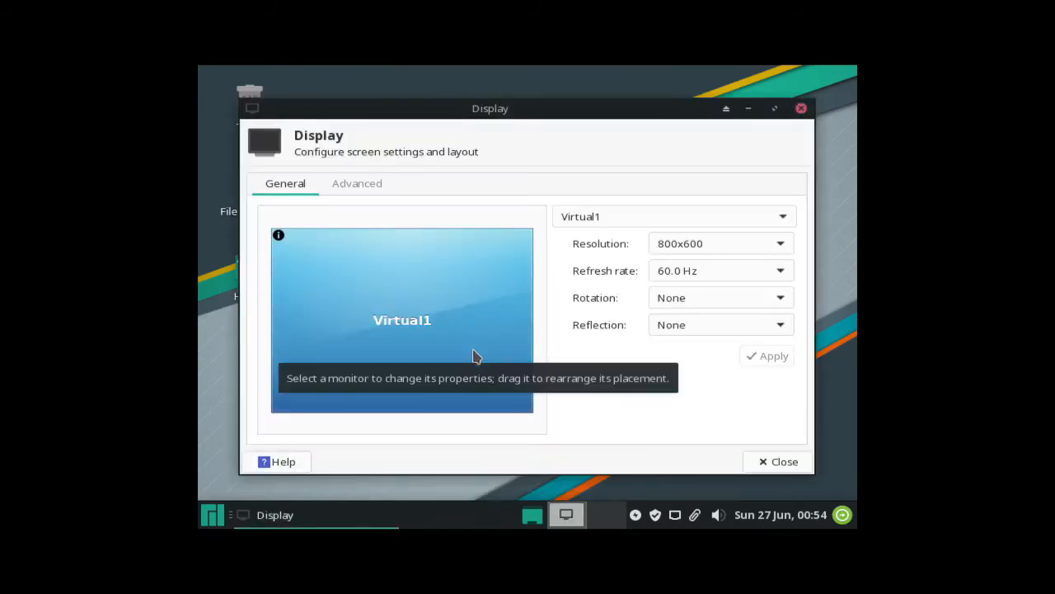
left_click(758, 245)
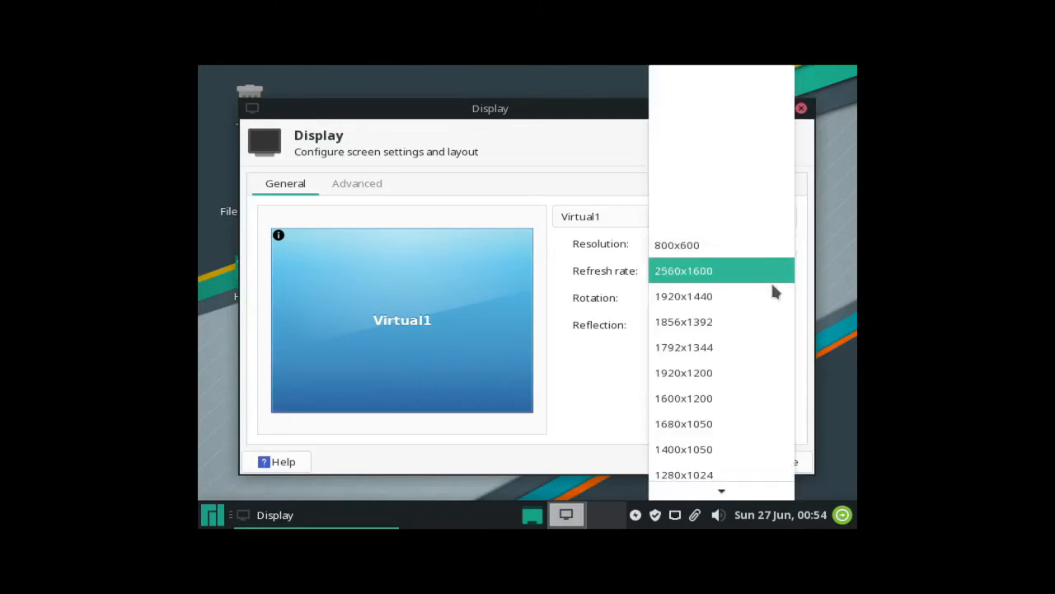
scroll(749, 398, "down", 3)
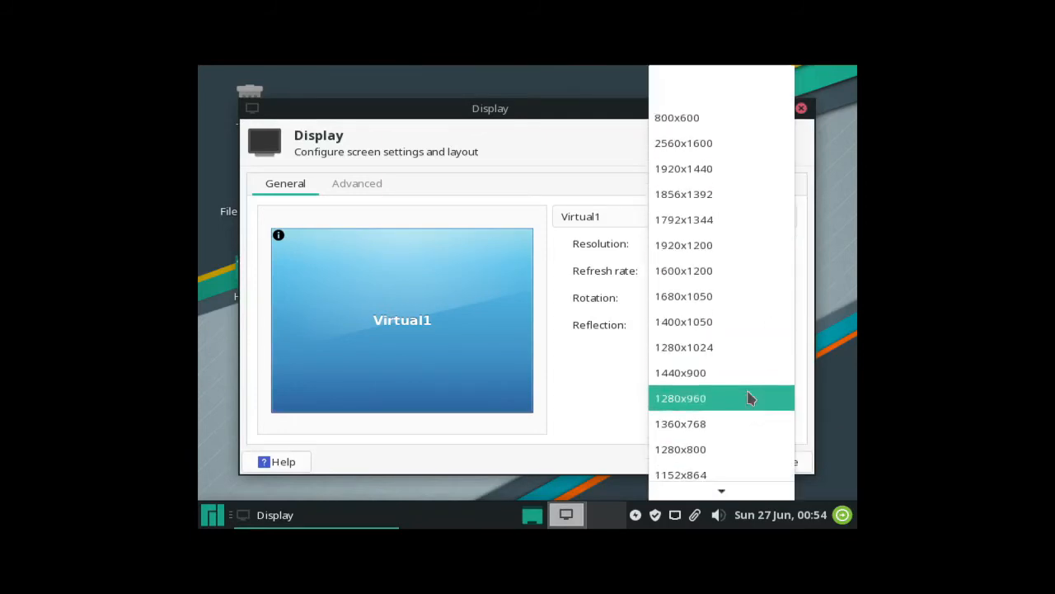
scroll(746, 399, "down", 1)
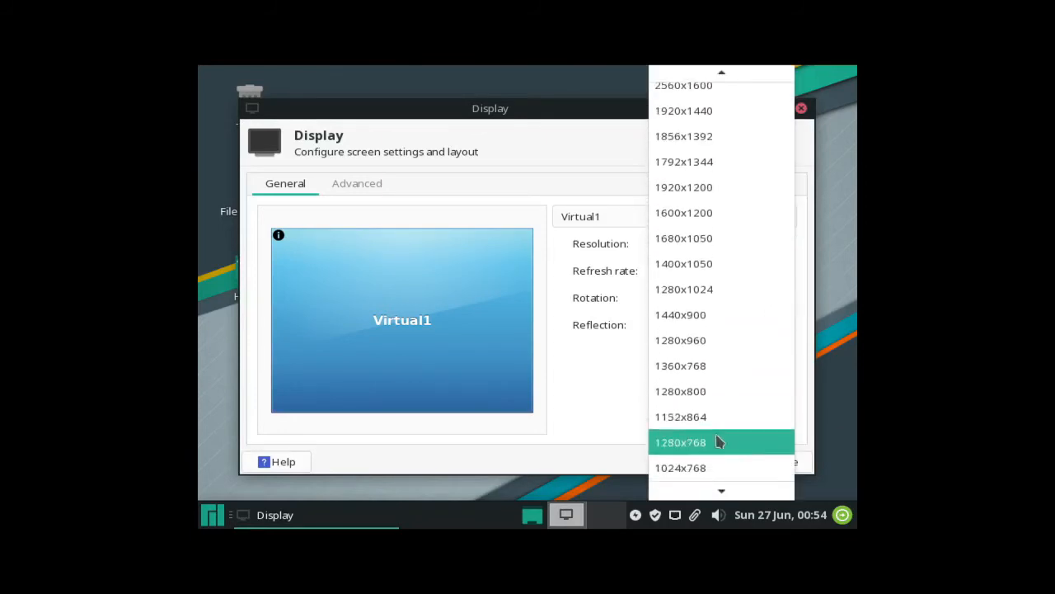
left_click(688, 446)
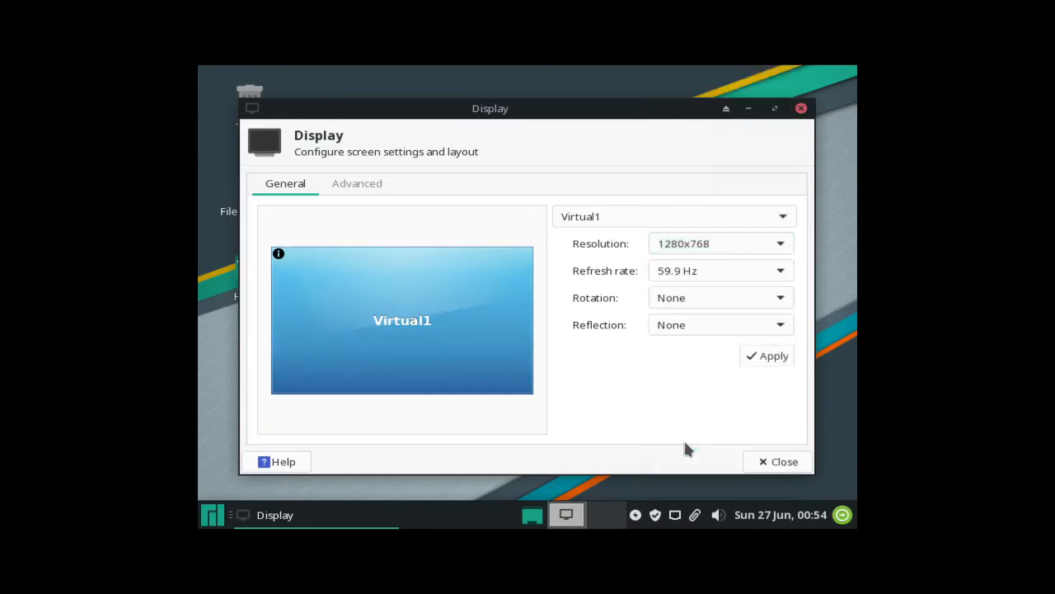
left_click(774, 361)
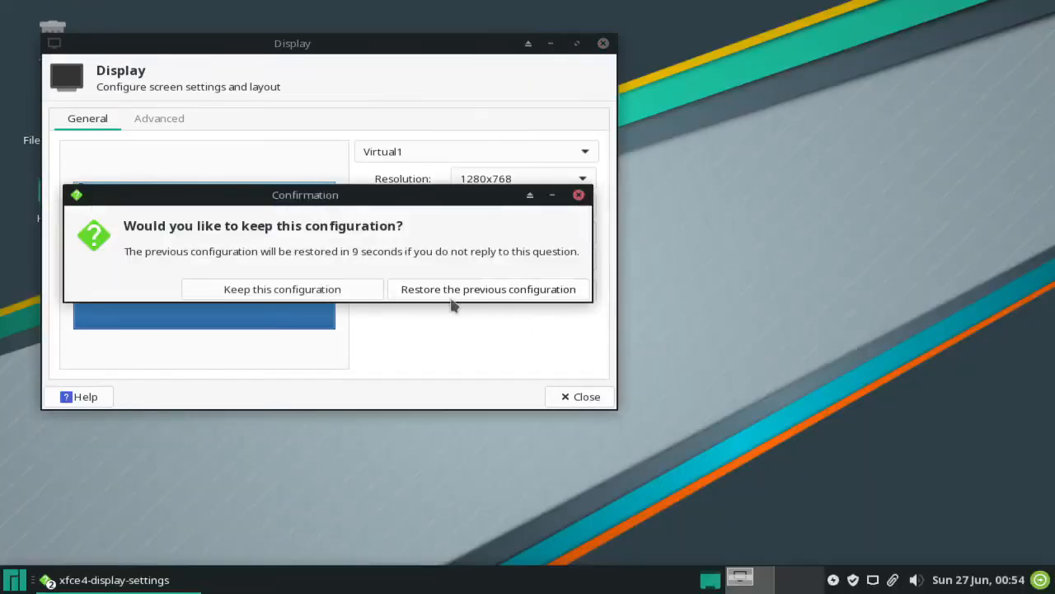
left_click(305, 295)
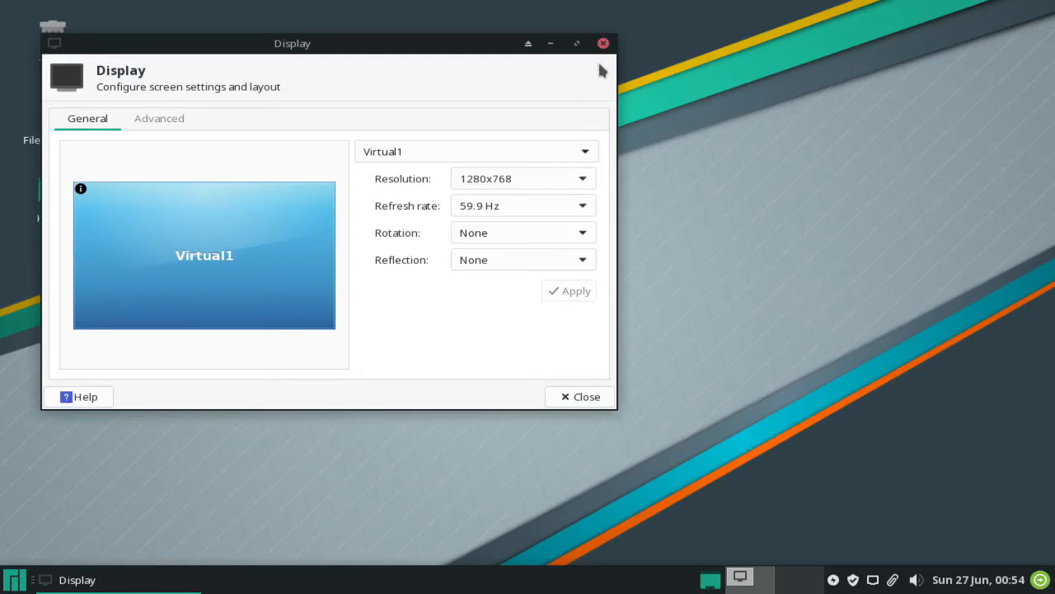
left_click(603, 43)
Look through the desktop wallpapers in the xfce folder and close the desktop settings without choosing one.
right_click(458, 52)
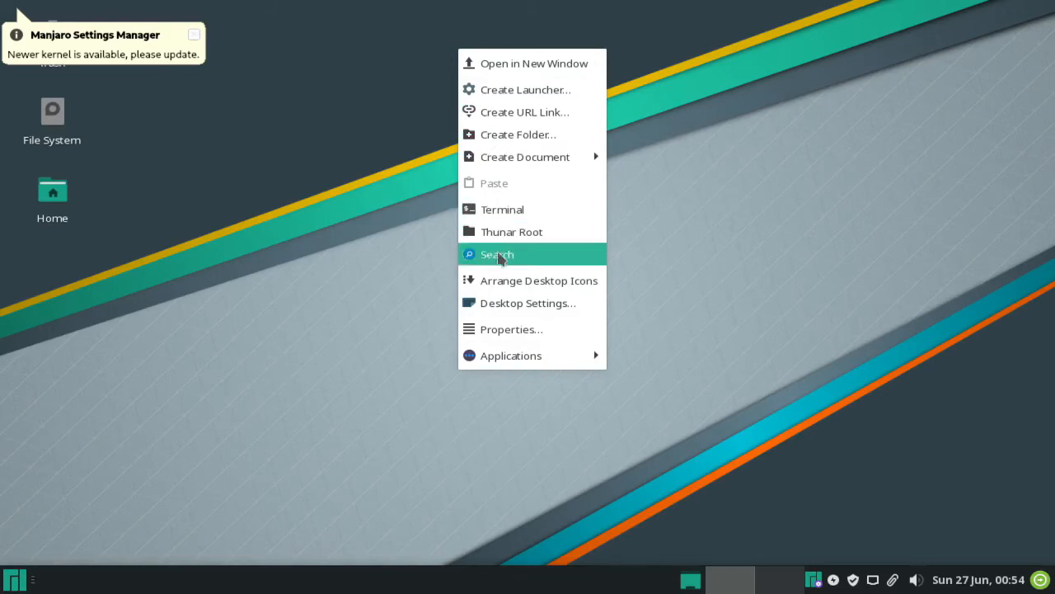
left_click(500, 305)
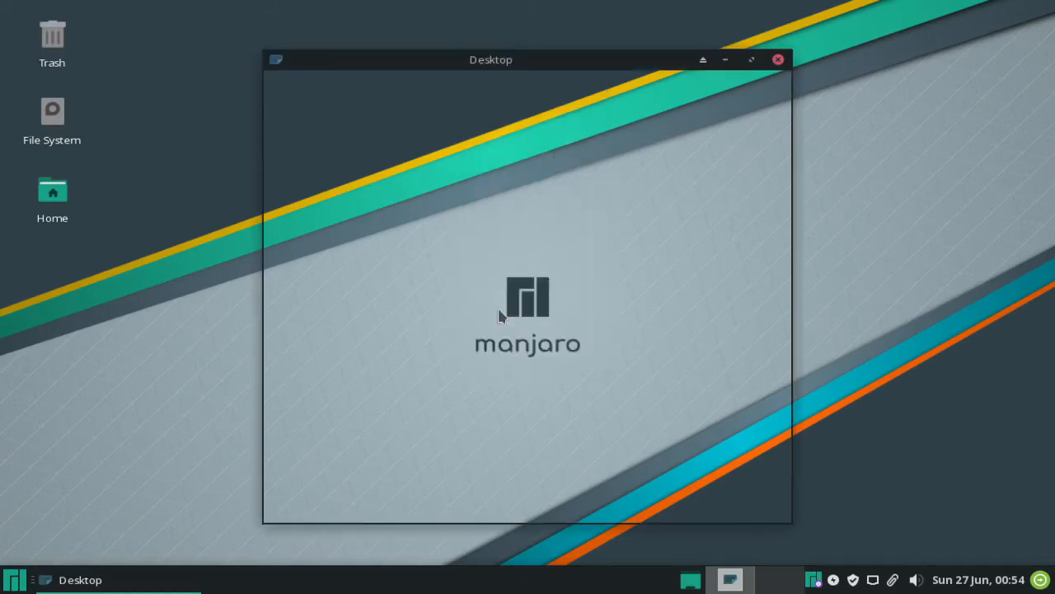
scroll(531, 277, "down", 2)
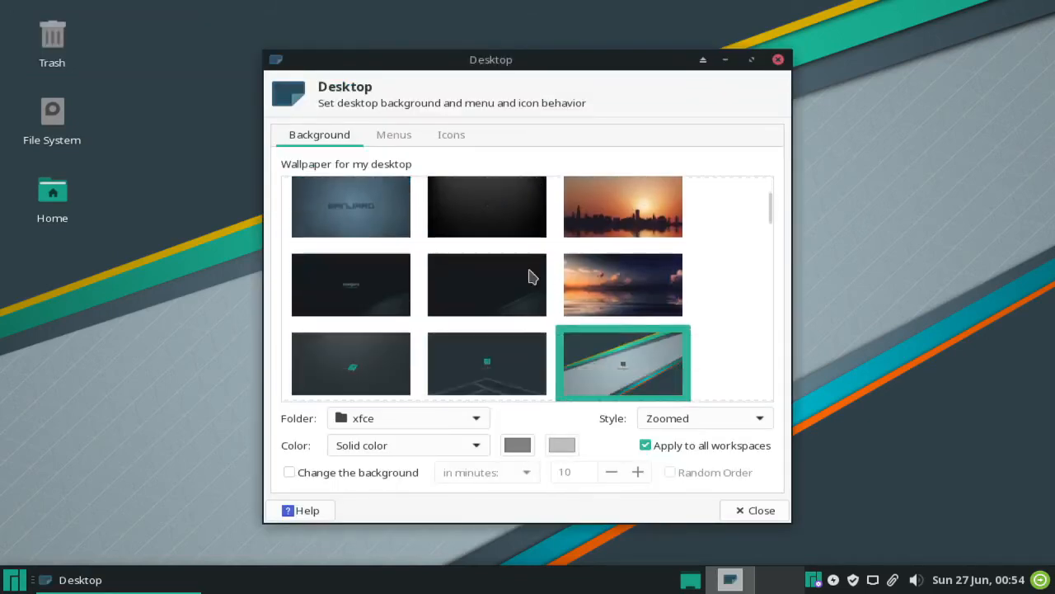
scroll(532, 277, "down", 4)
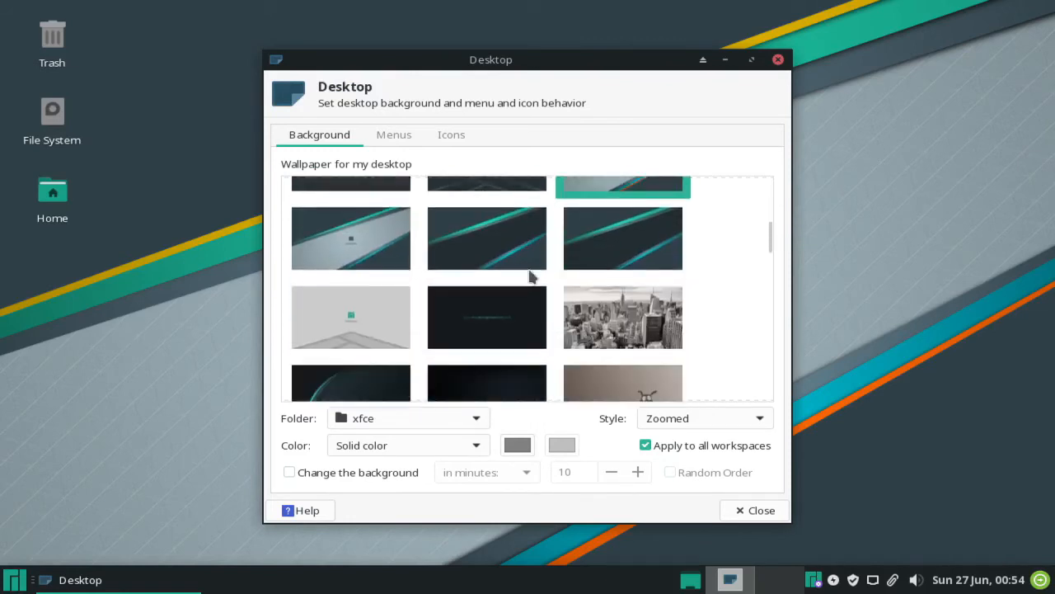
scroll(532, 277, "down", 8)
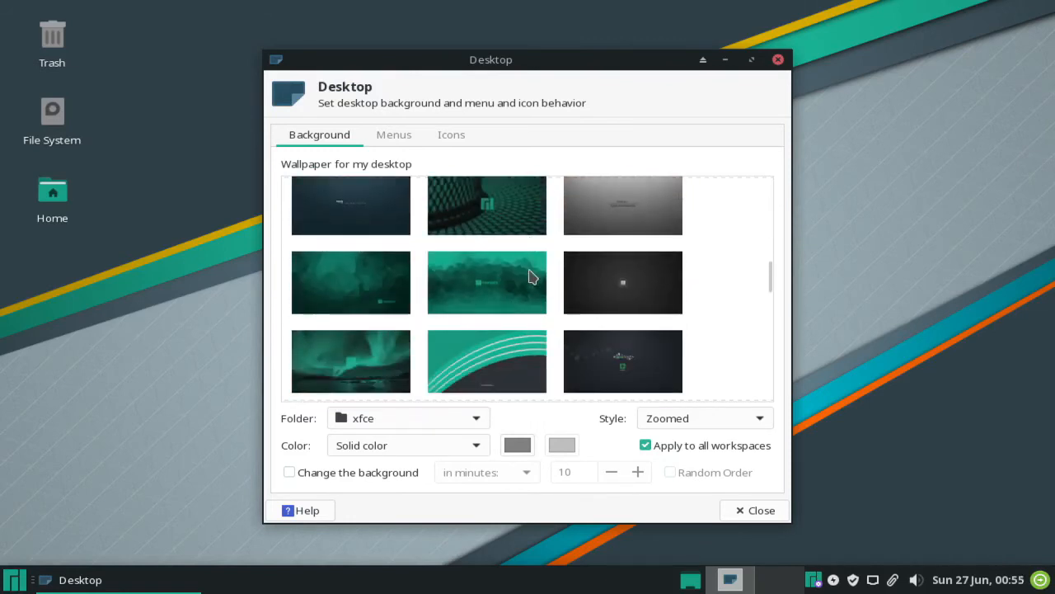
scroll(531, 277, "down", 2)
scroll(532, 277, "down", 2)
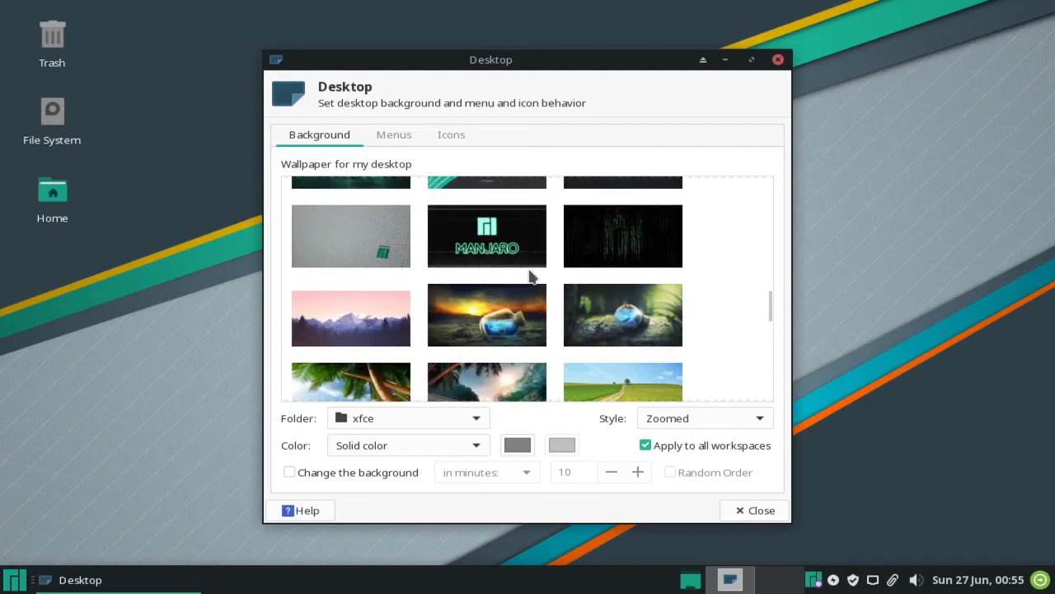
scroll(531, 277, "down", 3)
scroll(532, 277, "down", 6)
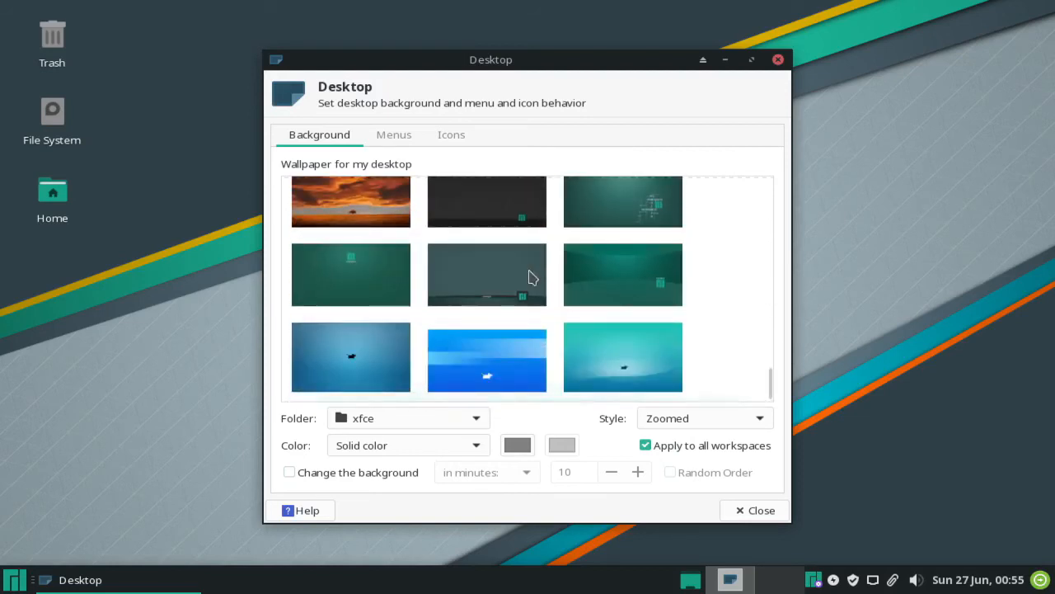
left_click(778, 60)
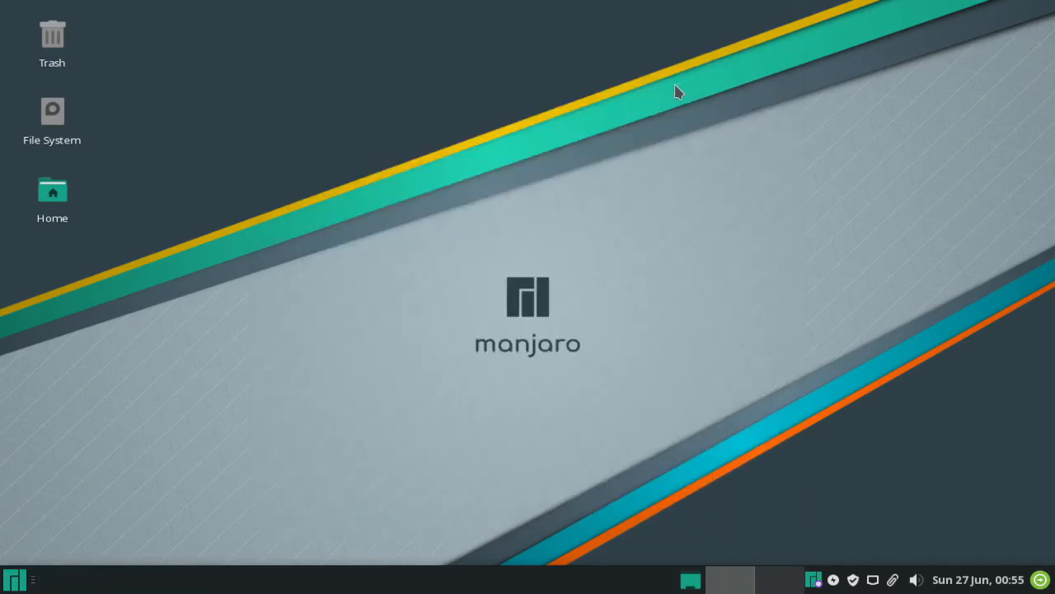
left_click(14, 580)
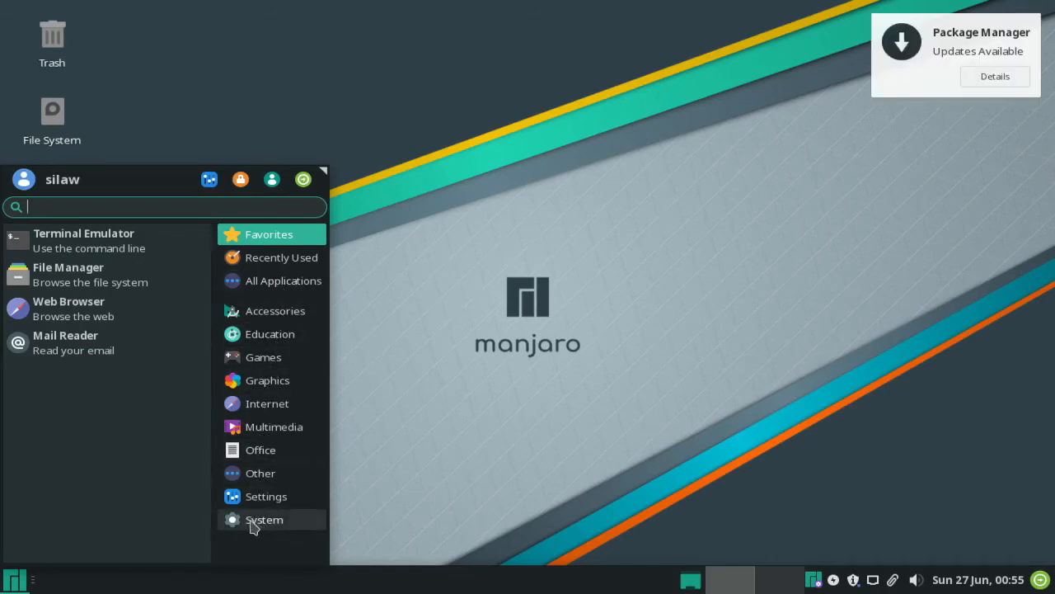
left_click(420, 399)
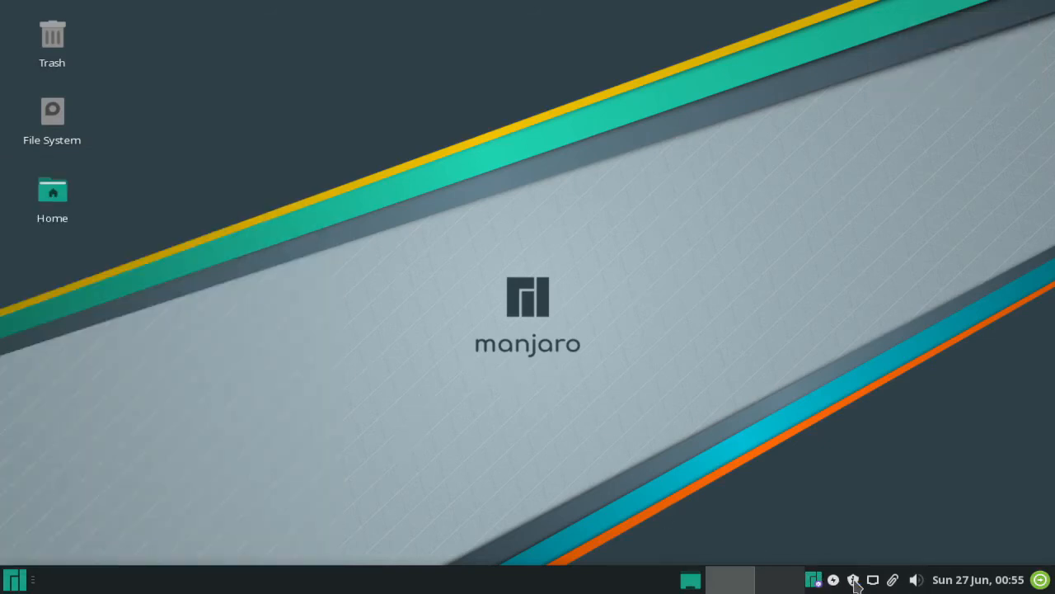
Review and apply all available package updates, authenticating with the account password and accepting the dependency changes.
left_click(855, 581)
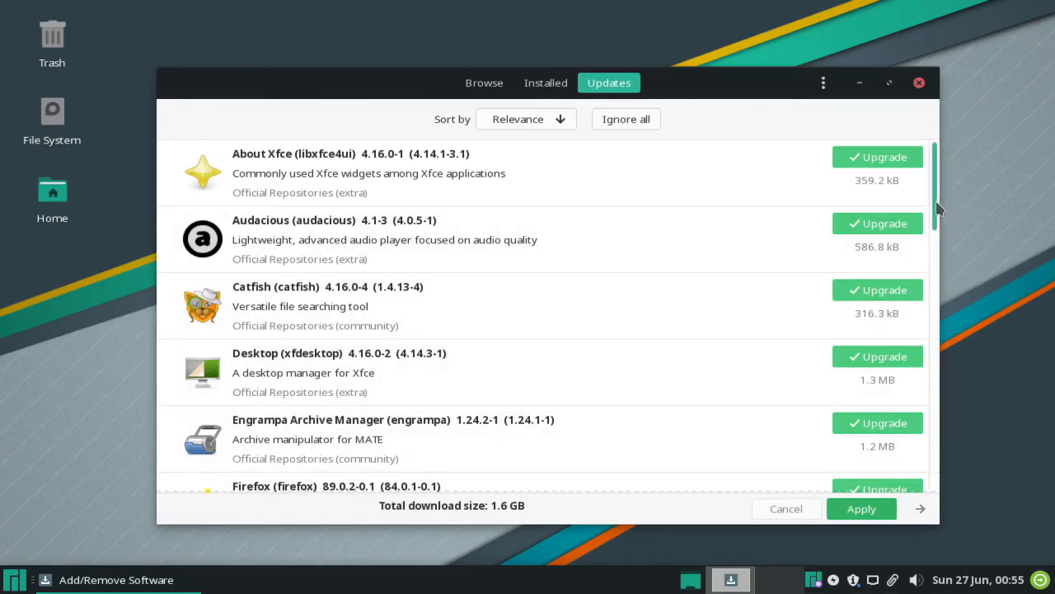
left_click_drag(937, 210, 917, 506)
left_click(866, 510)
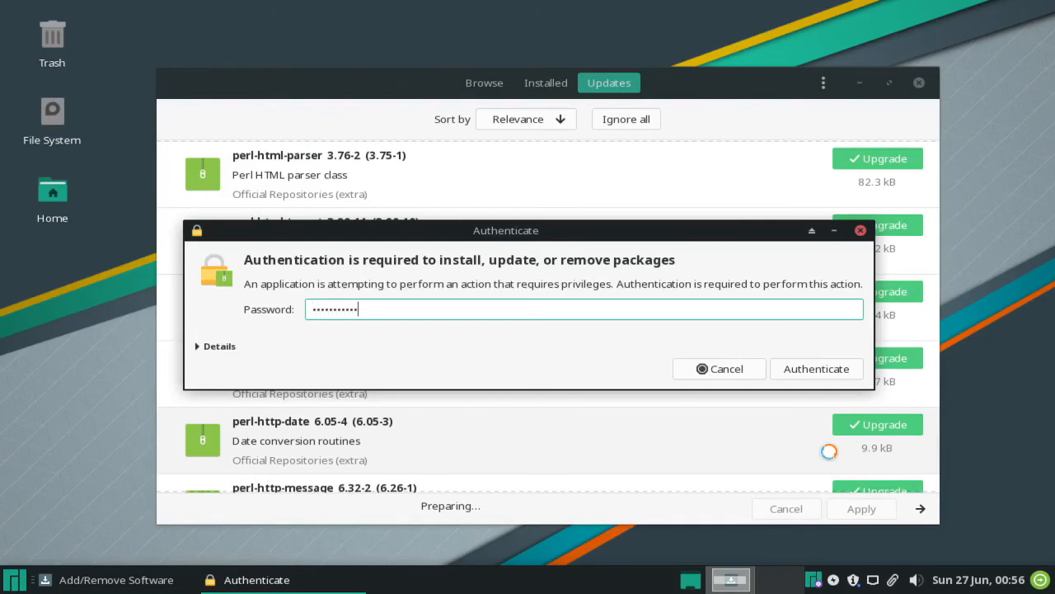
key("Return")
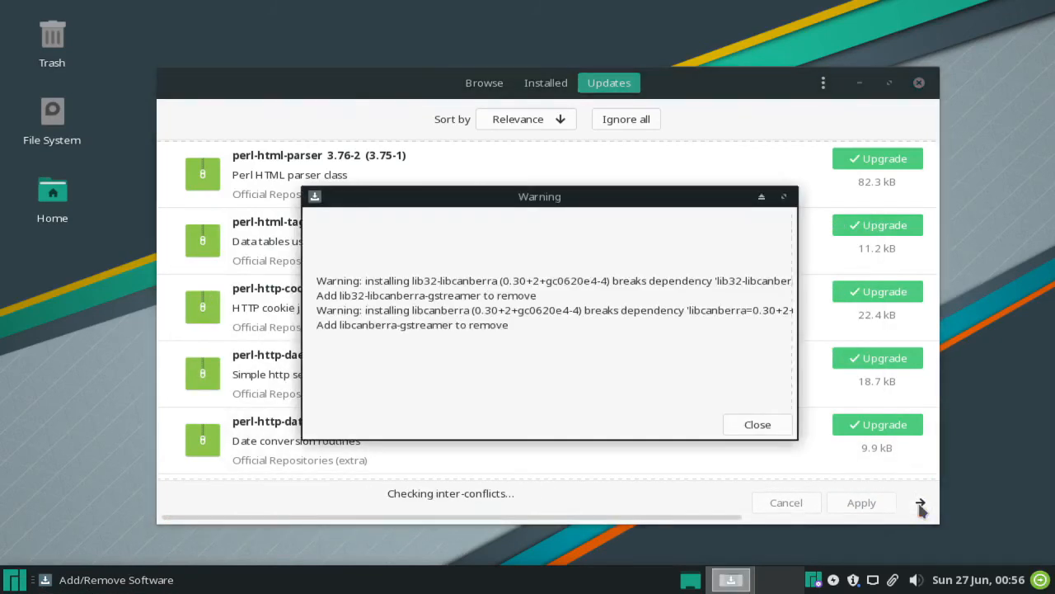
left_click(746, 427)
left_click(888, 435)
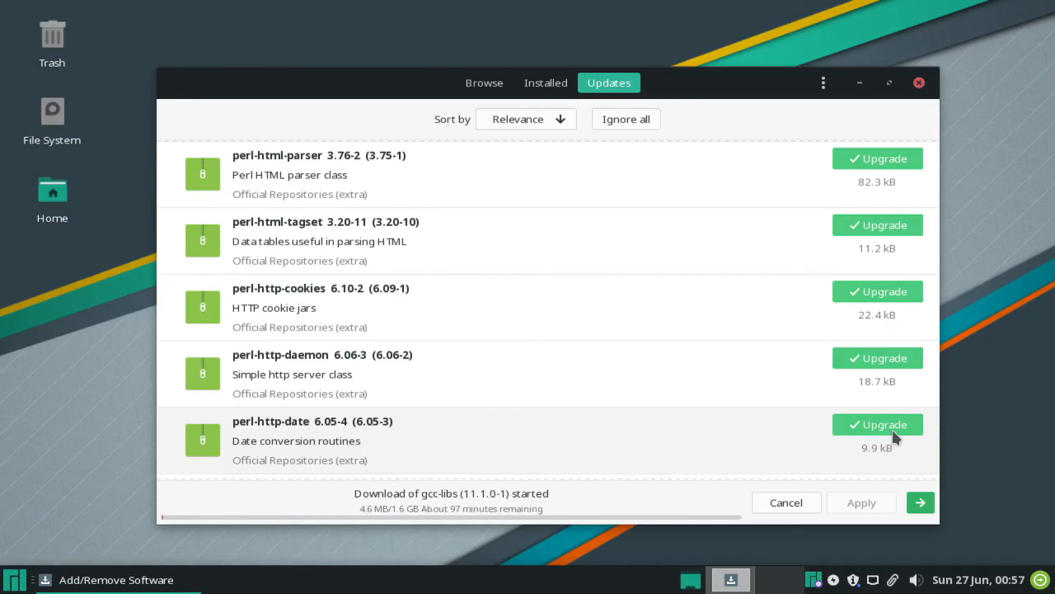
Minimize the software updater and look through the application categories, including Settings, Education, Multimedia and Other.
left_click(859, 82)
right_click(404, 141)
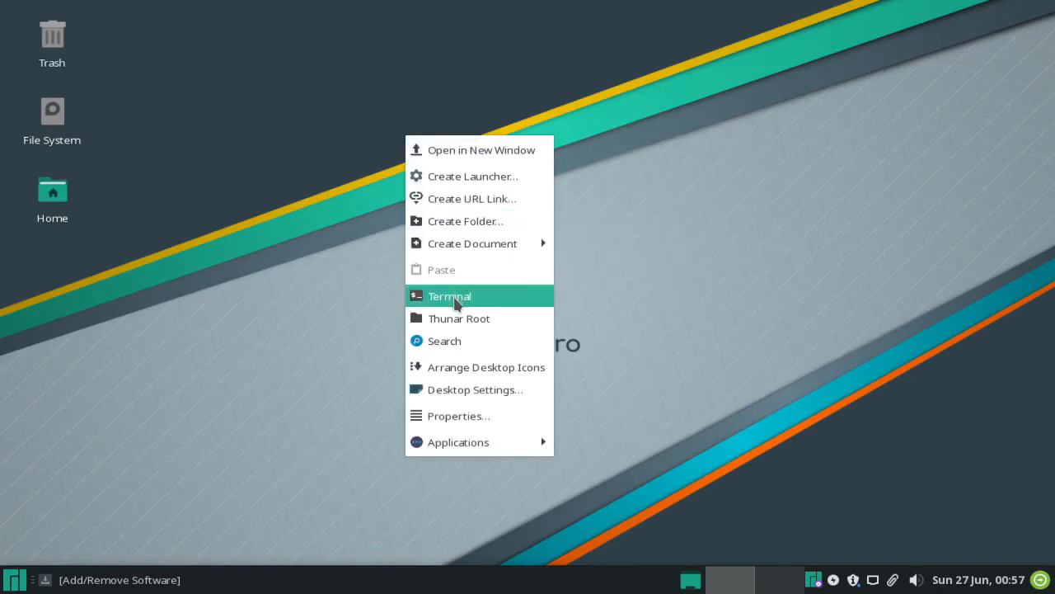
mouse_move(452, 446)
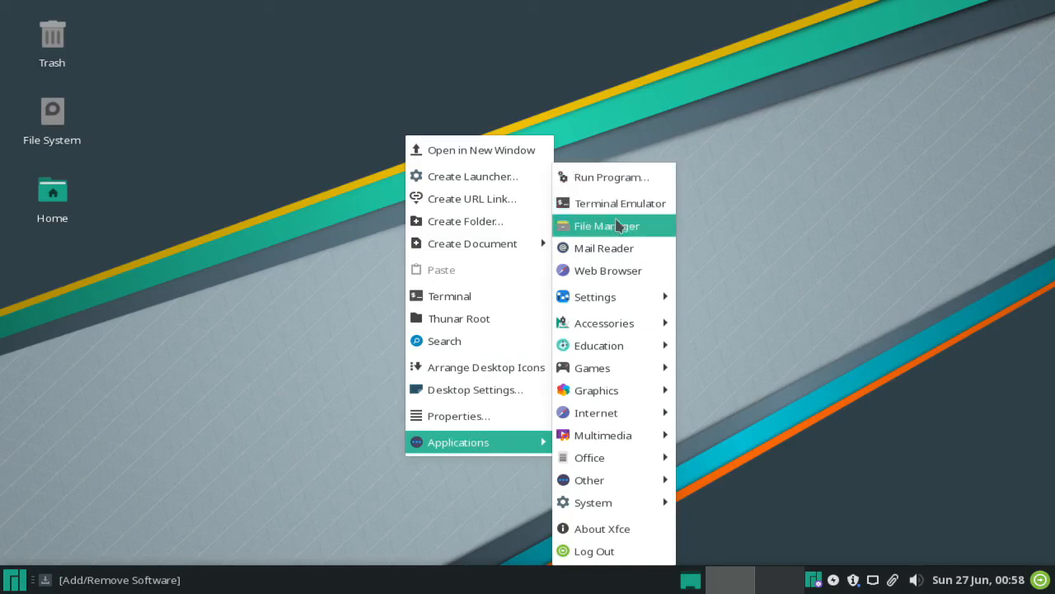
mouse_move(606, 303)
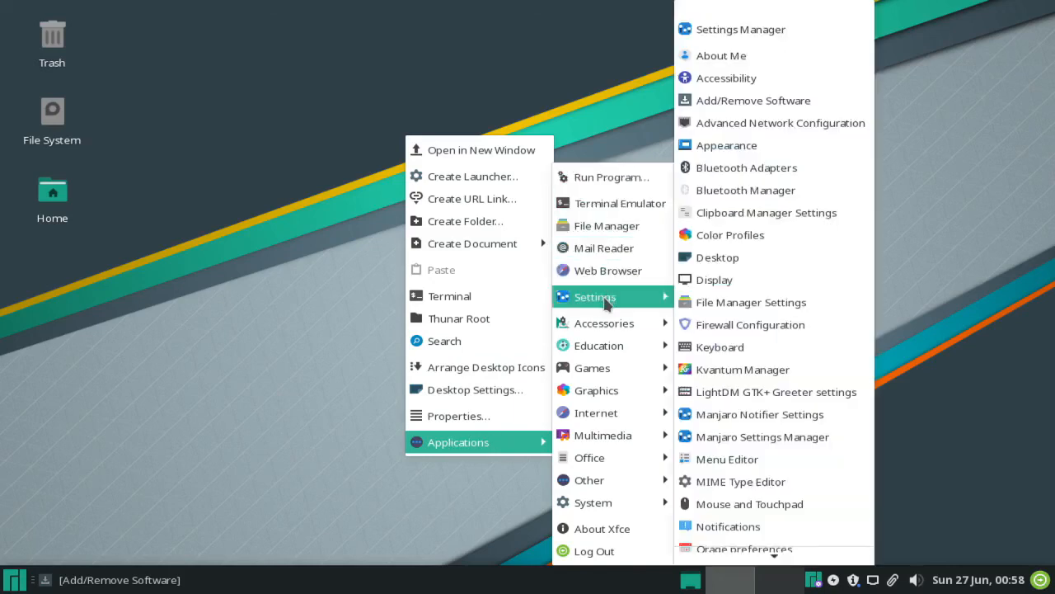
mouse_move(602, 350)
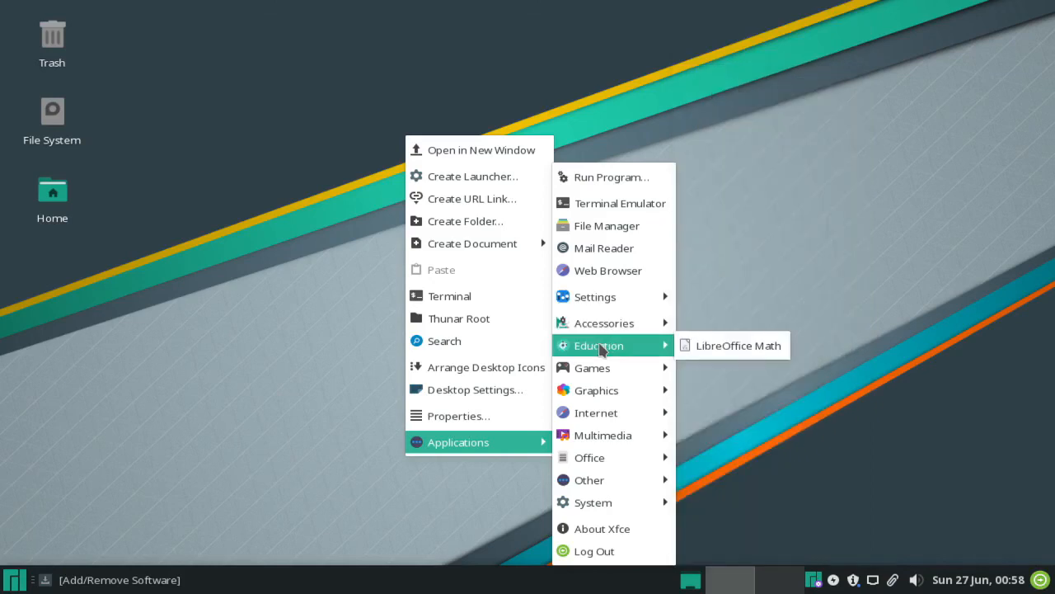
mouse_move(601, 373)
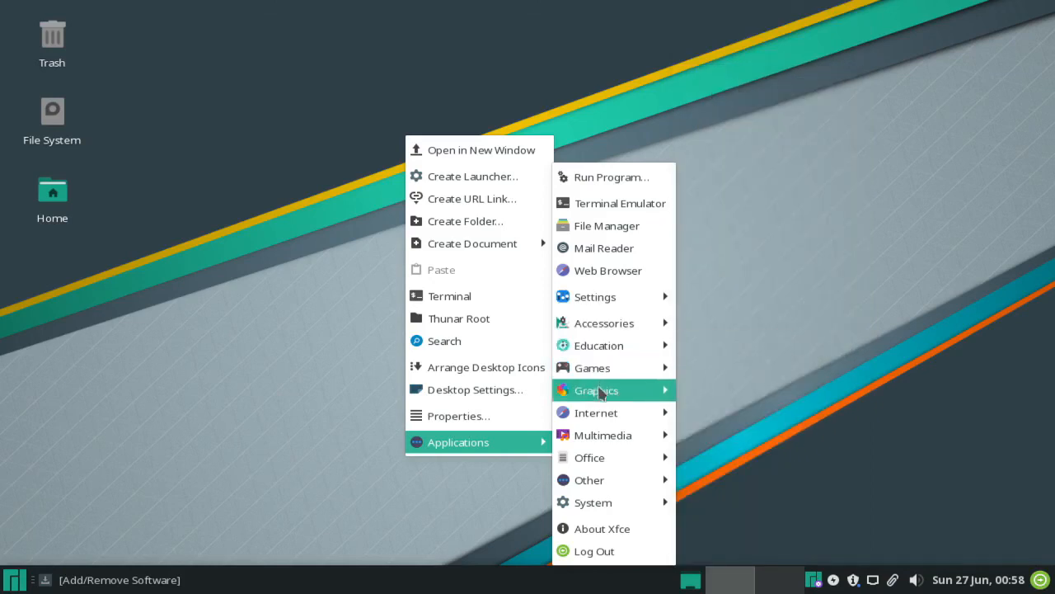
mouse_move(599, 414)
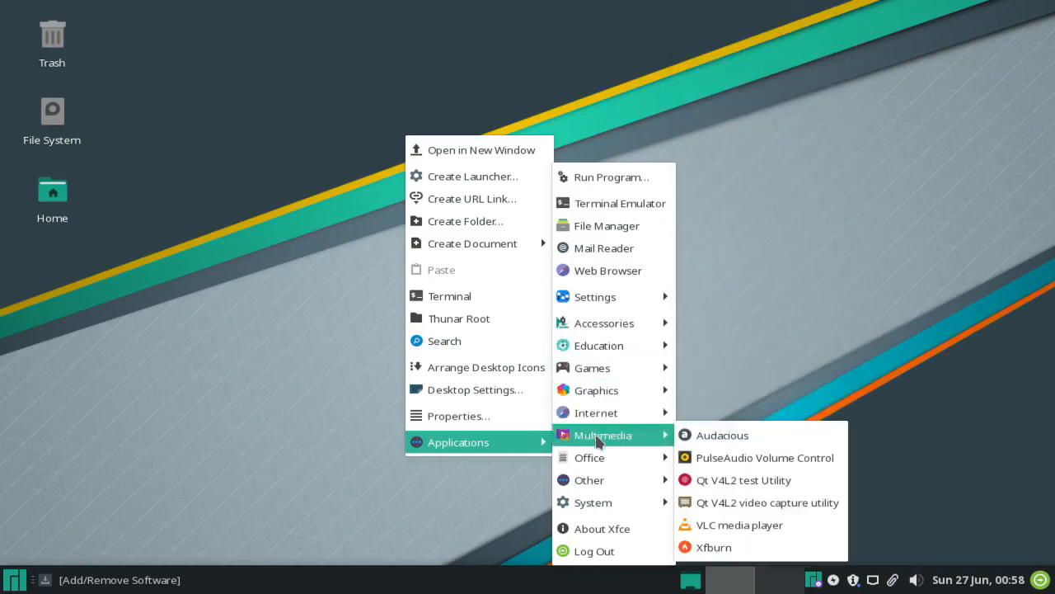
mouse_move(598, 483)
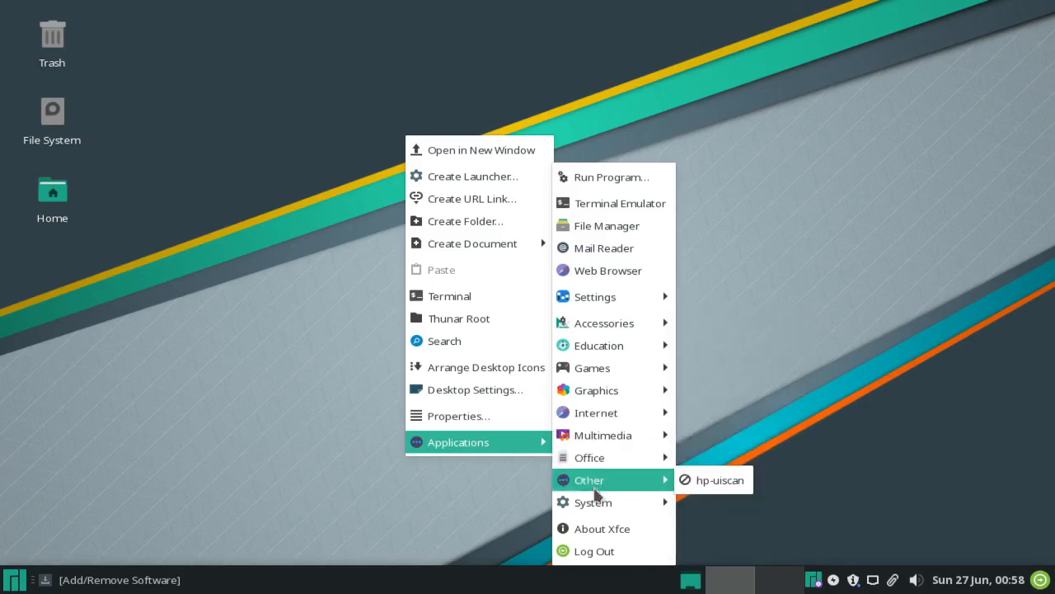
mouse_move(598, 503)
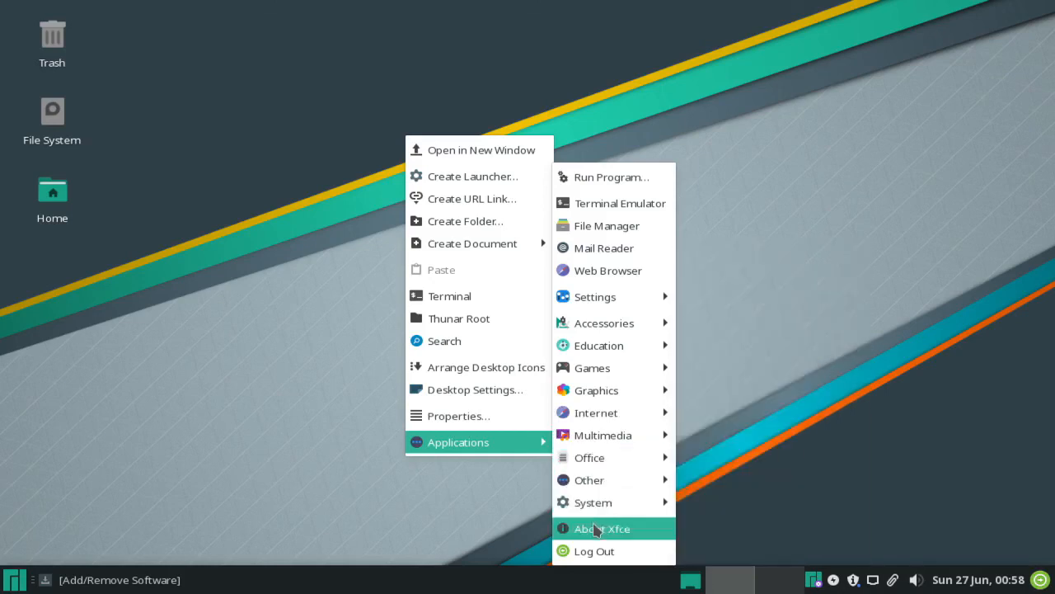
Read through the About Xfce information about the desktop environment's core programs and close it.
left_click(596, 530)
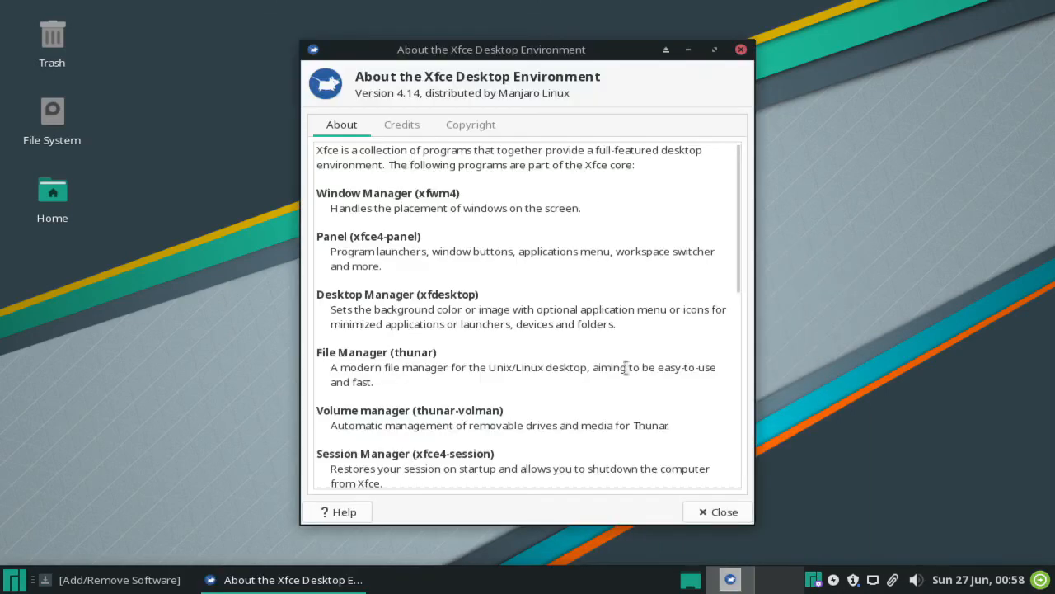
left_click_drag(738, 262, 694, 481)
left_click(714, 512)
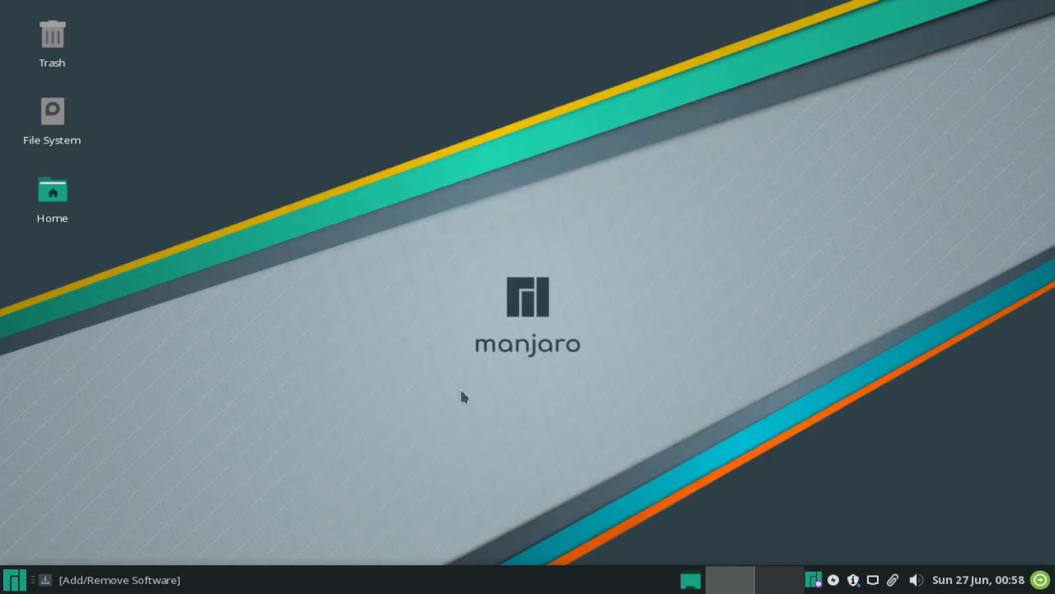
Open the web browser, ignore the outdated-browser notice, and look through the Manjaro home page down to its footer.
left_click(13, 579)
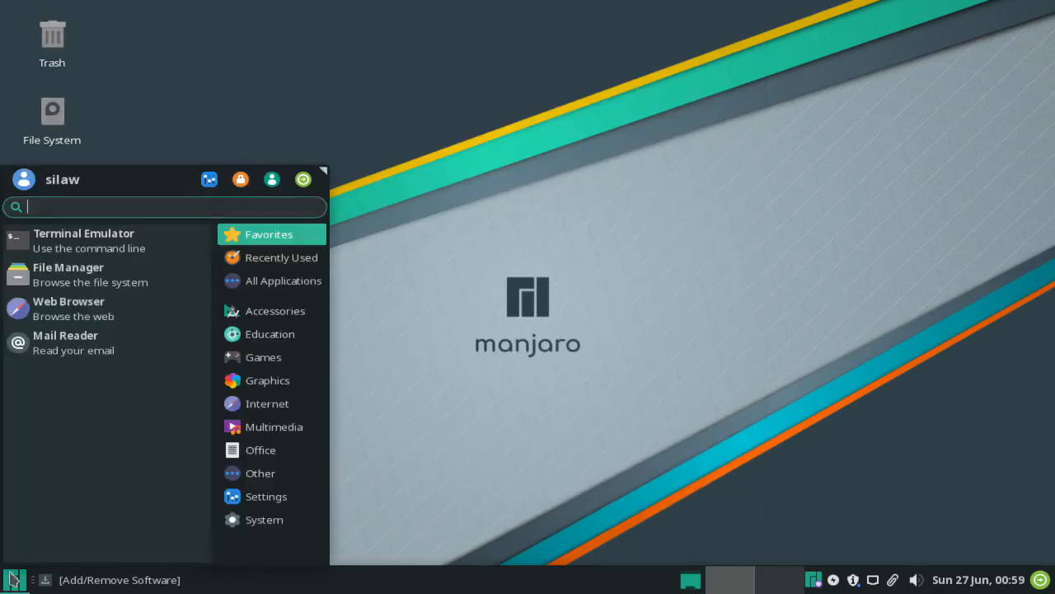
left_click(45, 305)
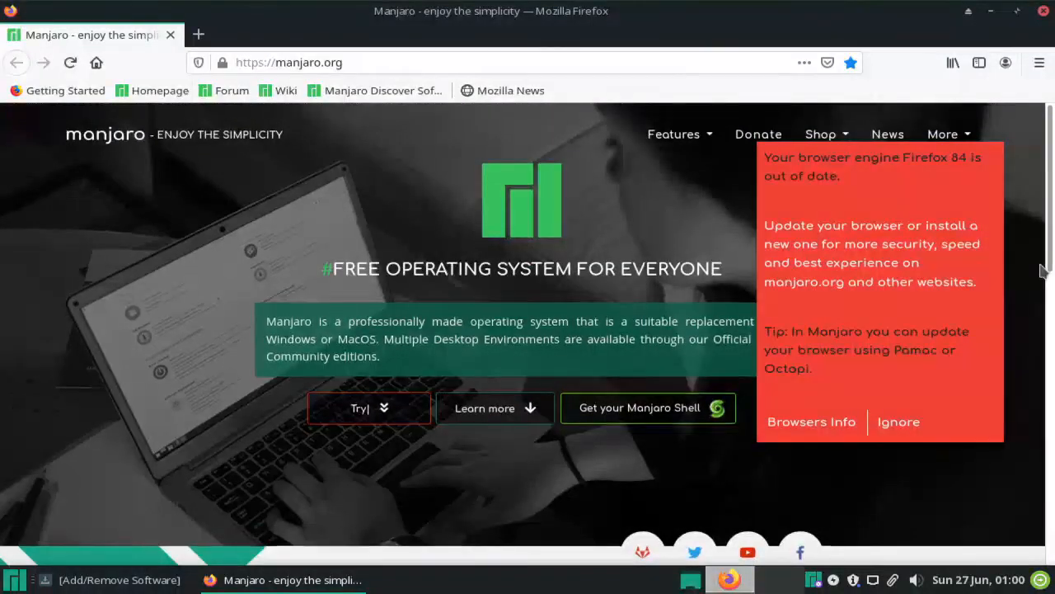
scroll(1043, 272, "down", 5)
left_click(895, 422)
scroll(970, 393, "down", 5)
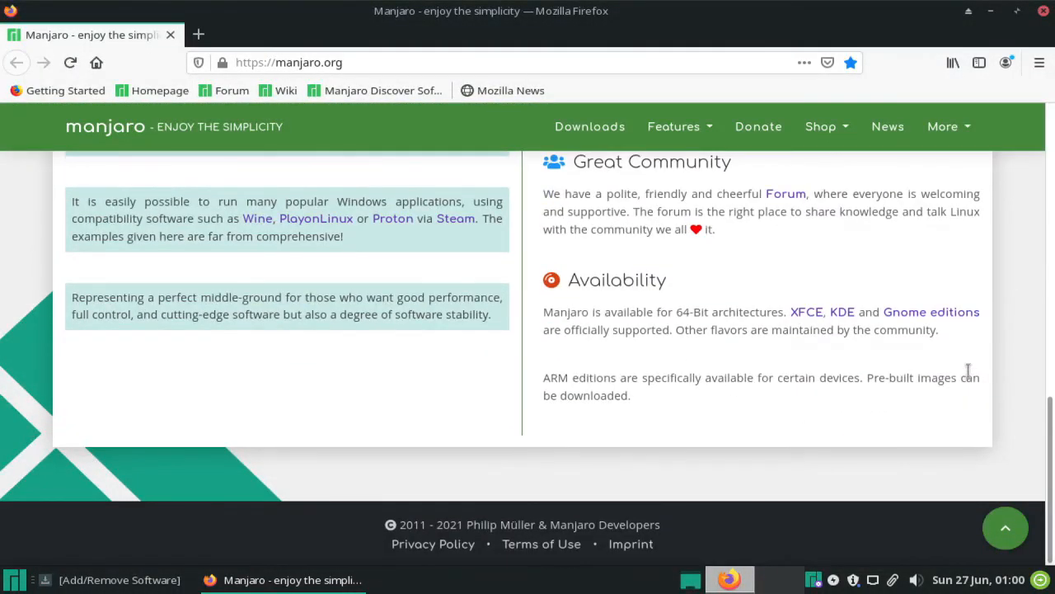
Go to youtube.com, browse the home page down to the Trending section, and close the browser.
left_click(281, 63)
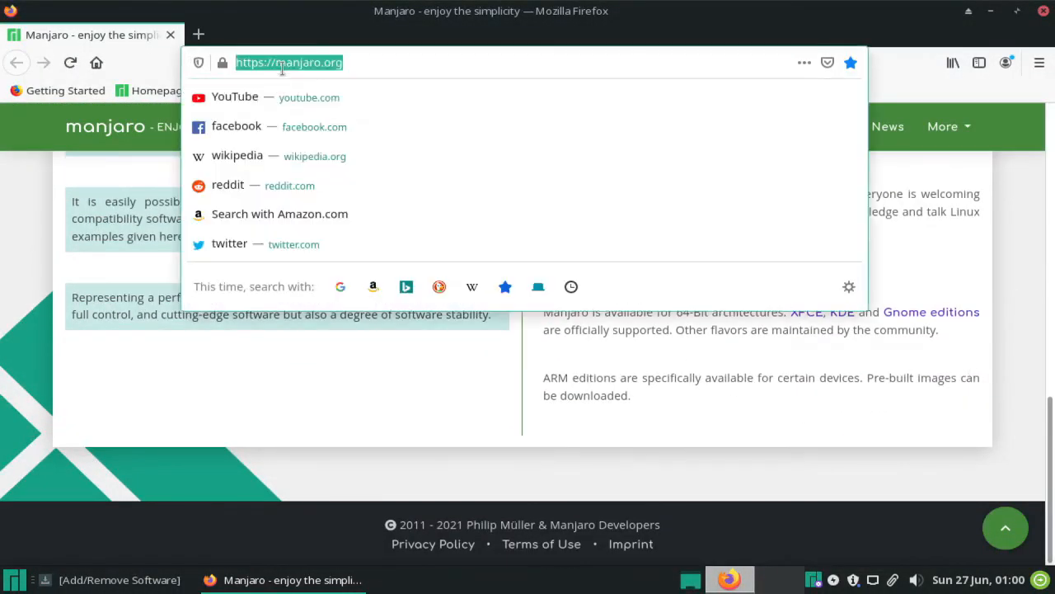
left_click(272, 96)
scroll(453, 179, "down", 7)
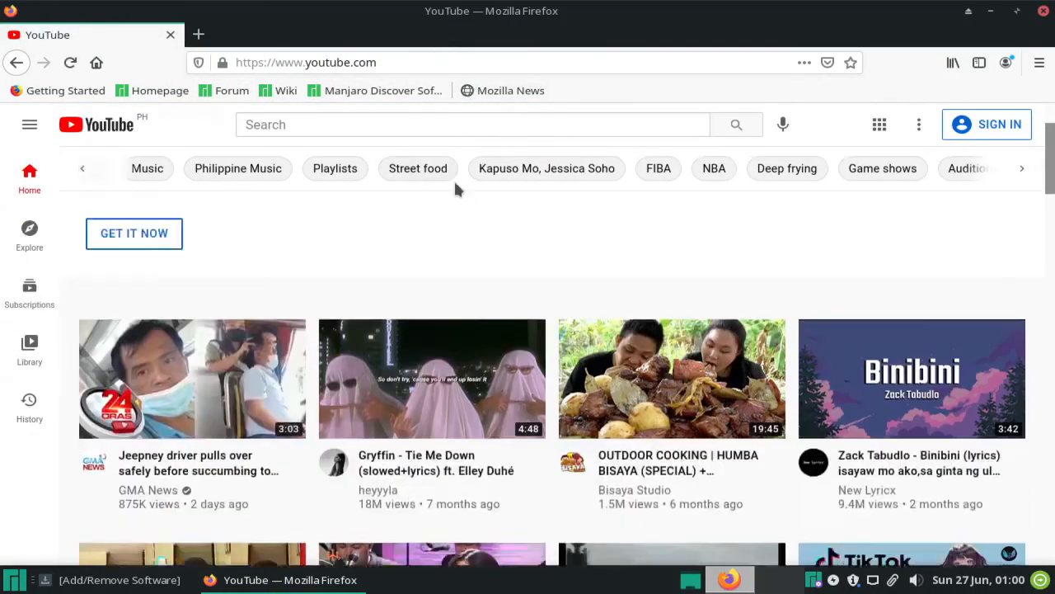
scroll(453, 199, "down", 7)
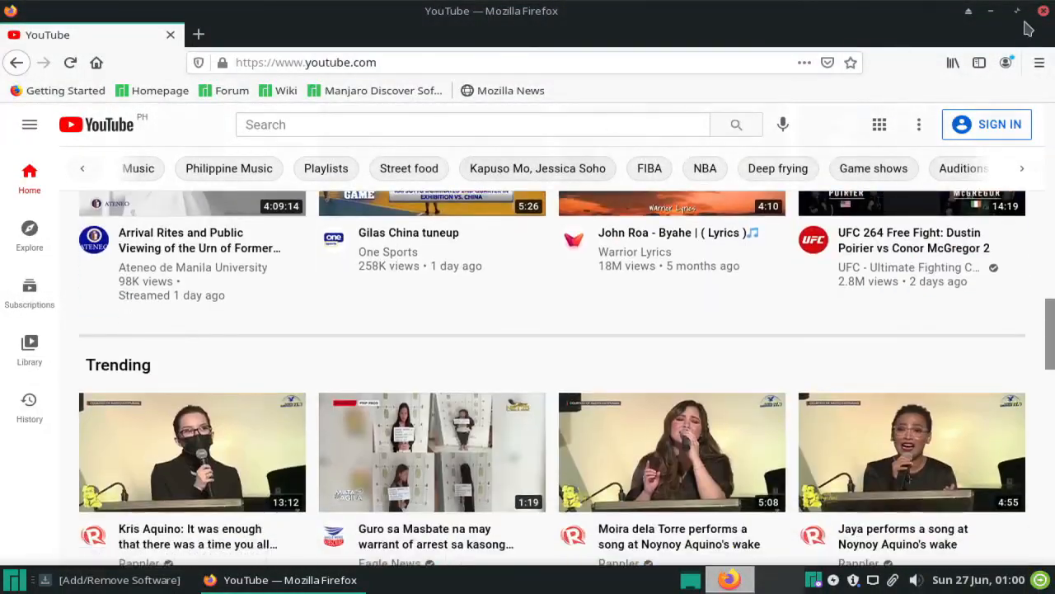
left_click(1043, 11)
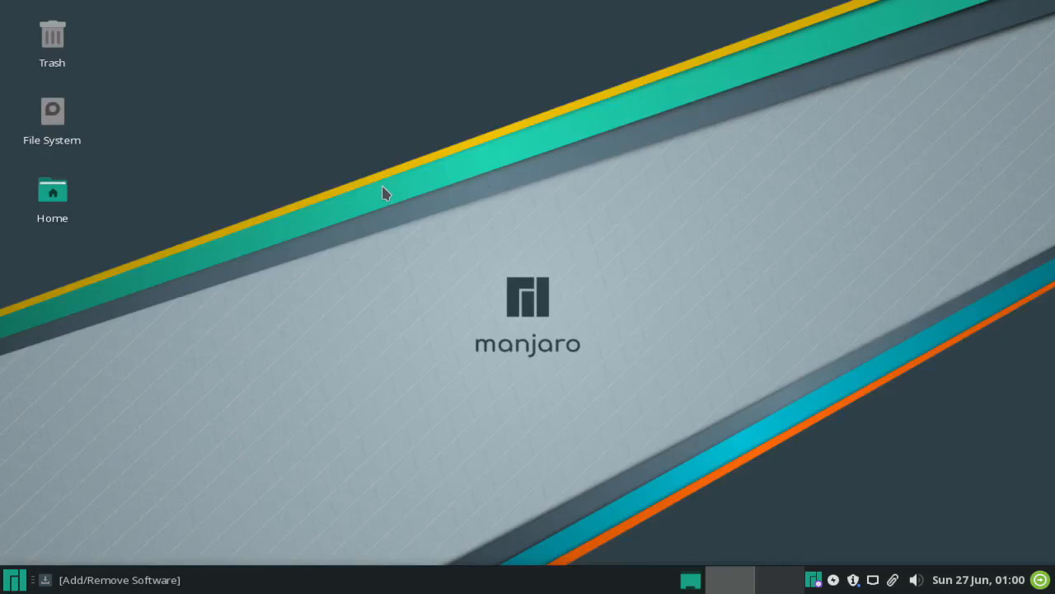
Bring up the session's log-out and shutdown options.
right_click(383, 193)
mouse_move(439, 494)
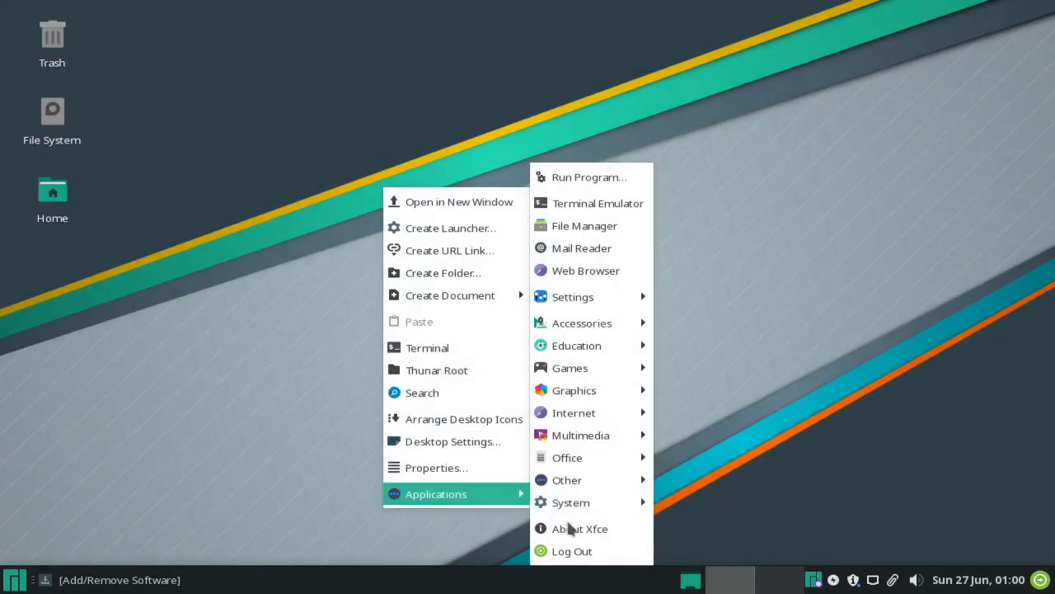
left_click(581, 551)
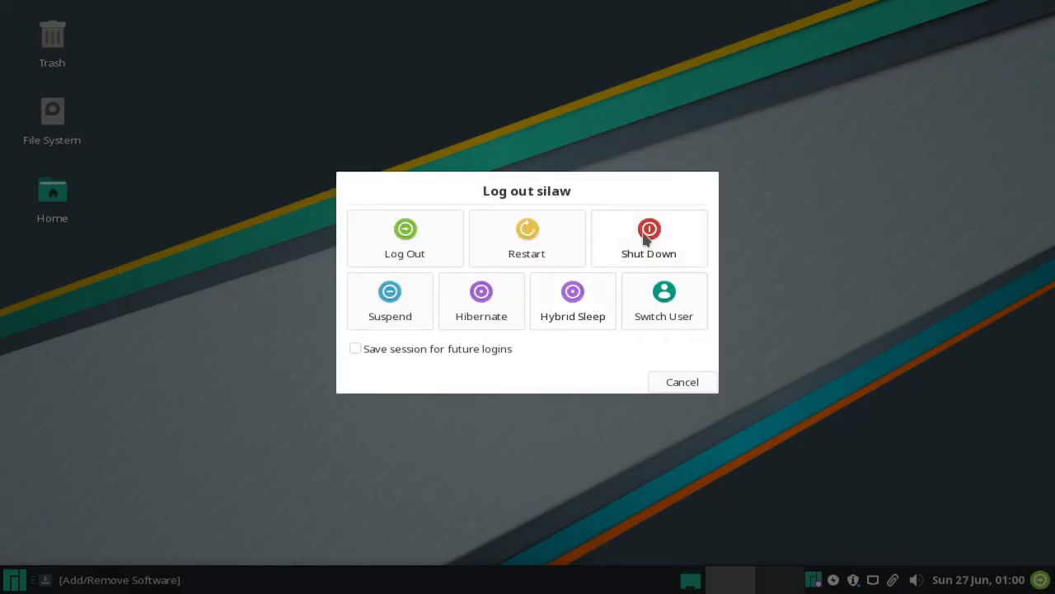